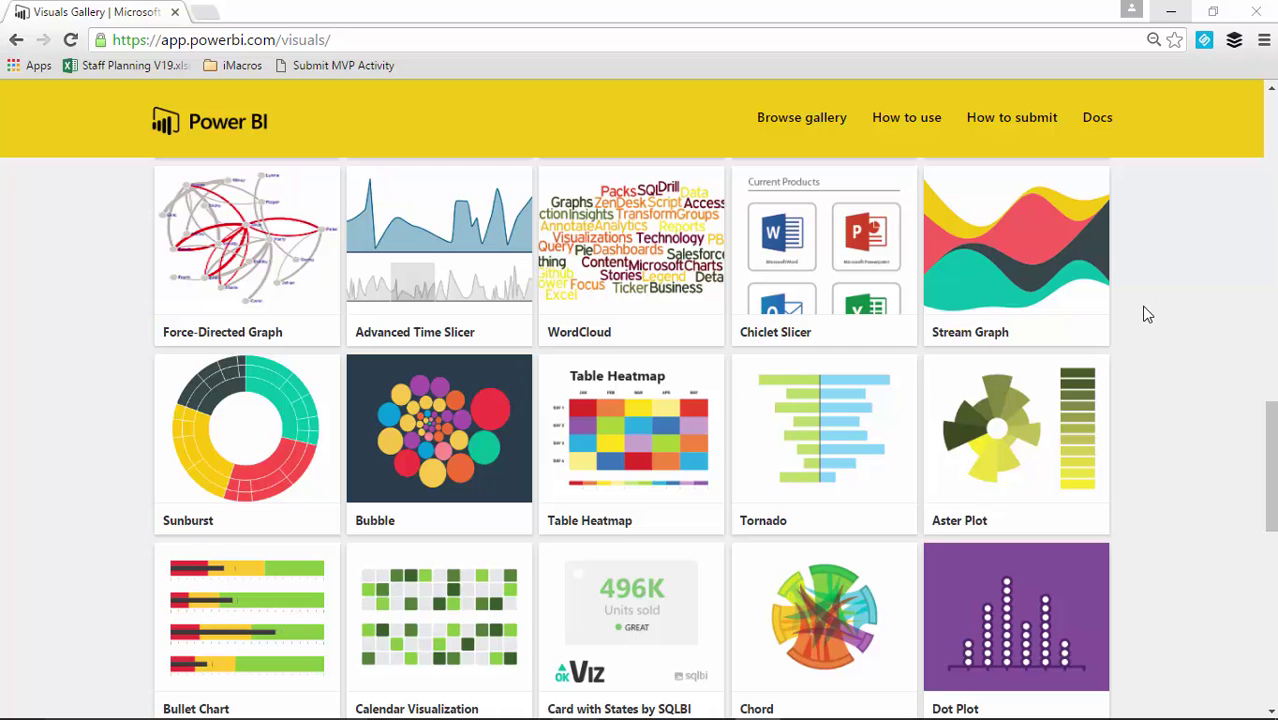
View the Aster Plot details in the Visuals Gallery, then return to the blank Power BI Desktop report
mouse_move(1266, 445)
mouse_down()
mouse_move(1267, 382)
mouse_move(1267, 447)
mouse_up()
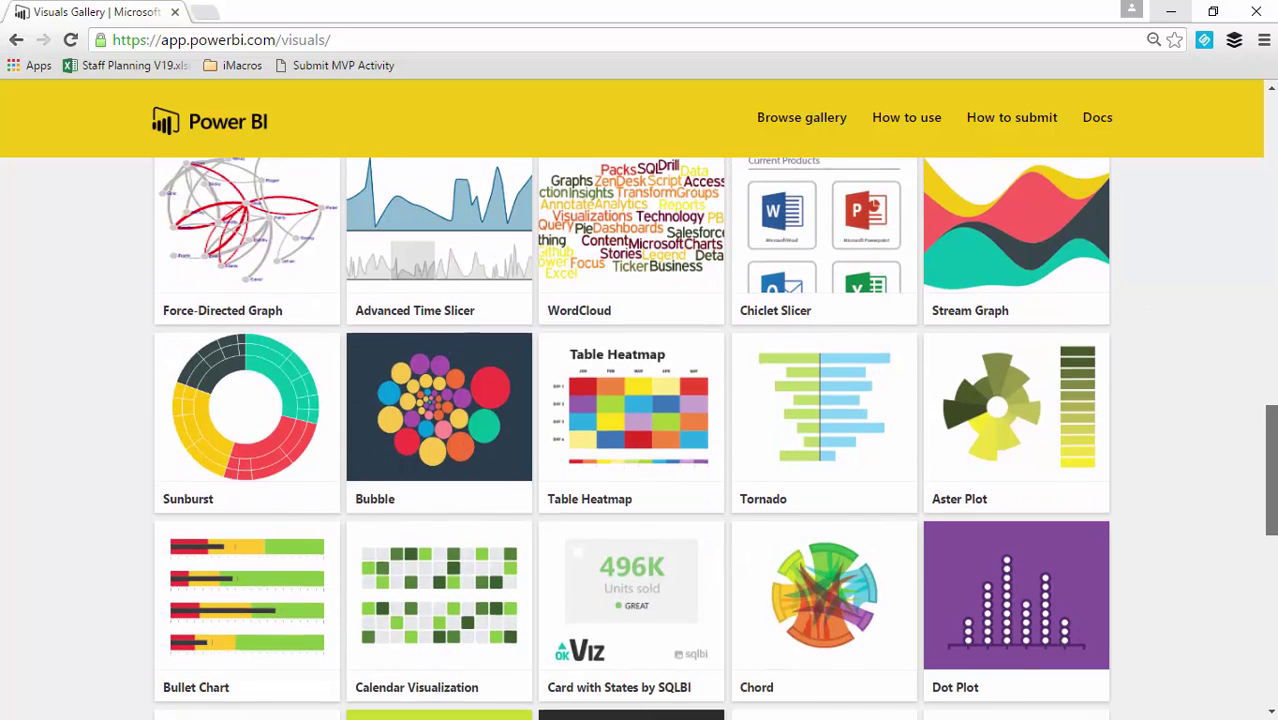
click(1031, 462)
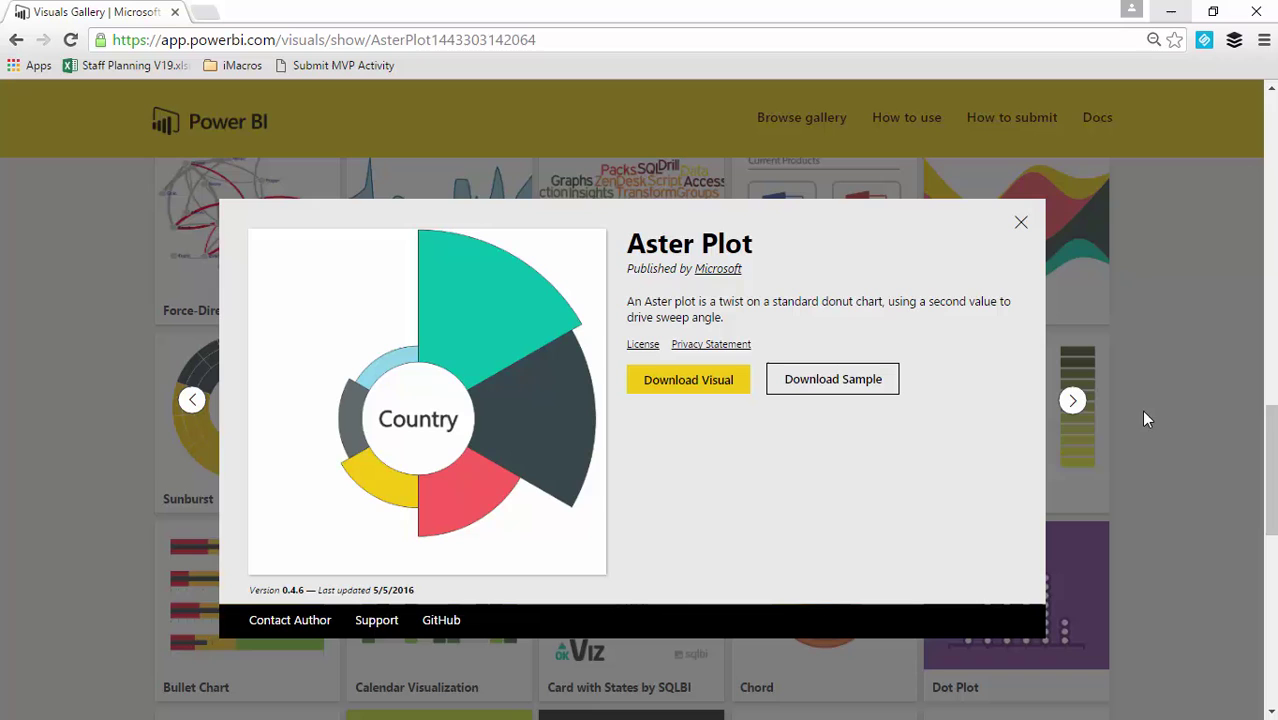
click(1020, 222)
key(alt+Tab)
key(alt+Tab)
key(alt+Tab)
key(alt+Tab)
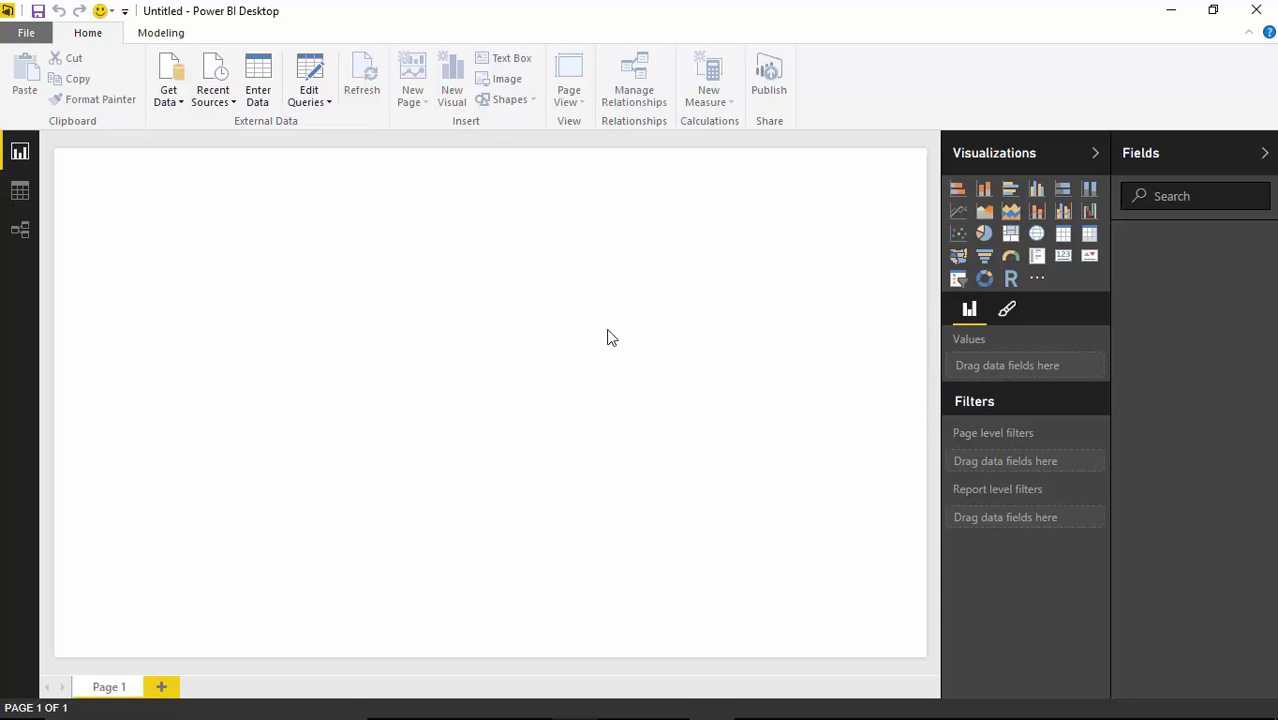
Load the Sales table from Data\Category Sales.xlsx through Get Data > Excel
click(166, 106)
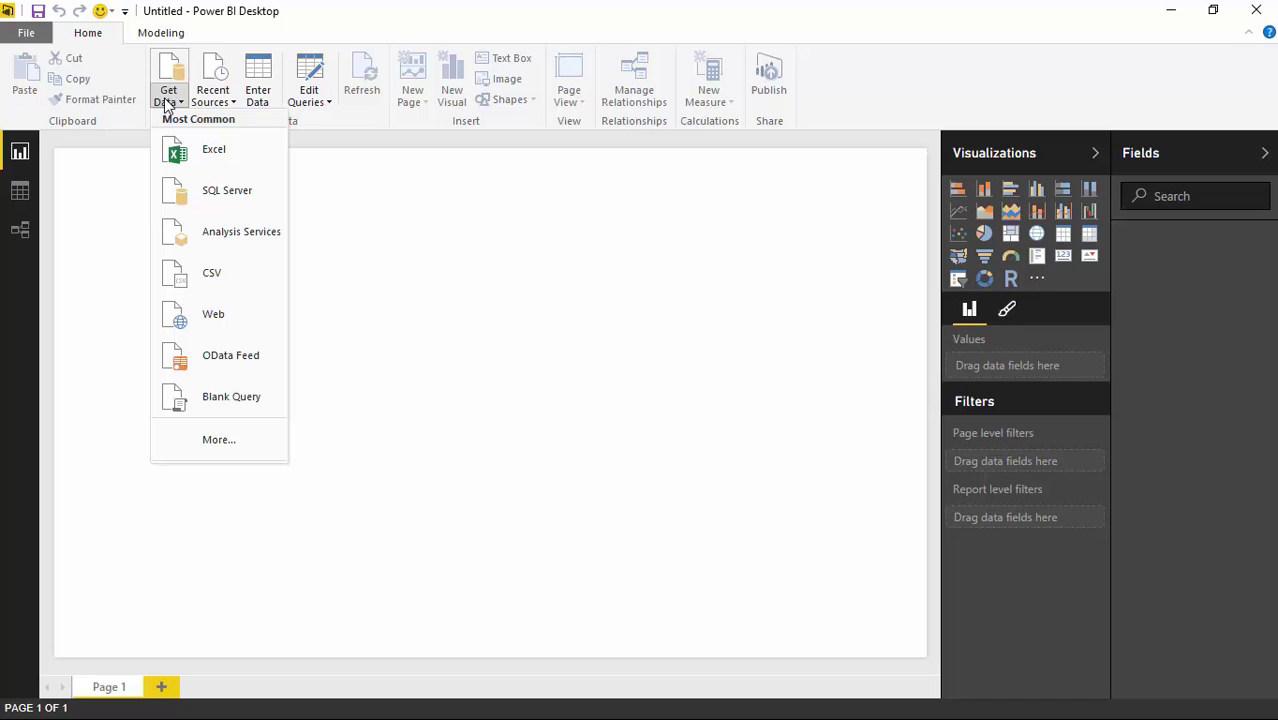
click(215, 160)
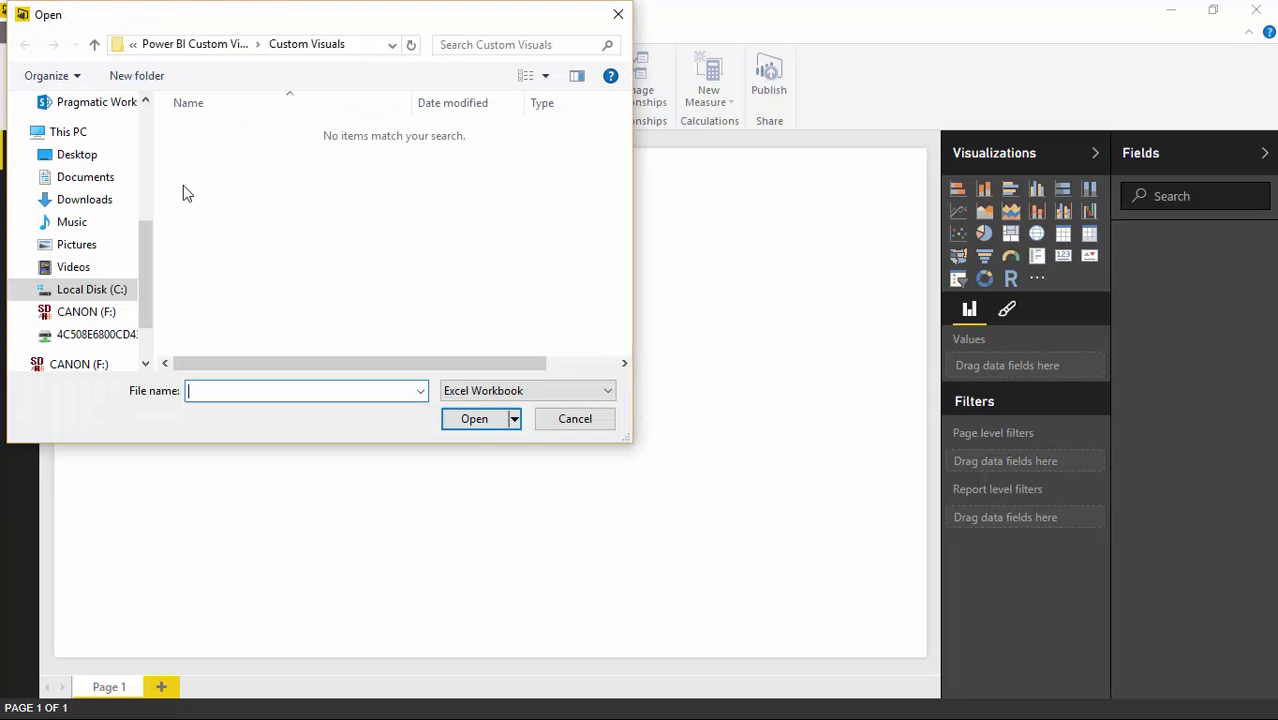
click(200, 44)
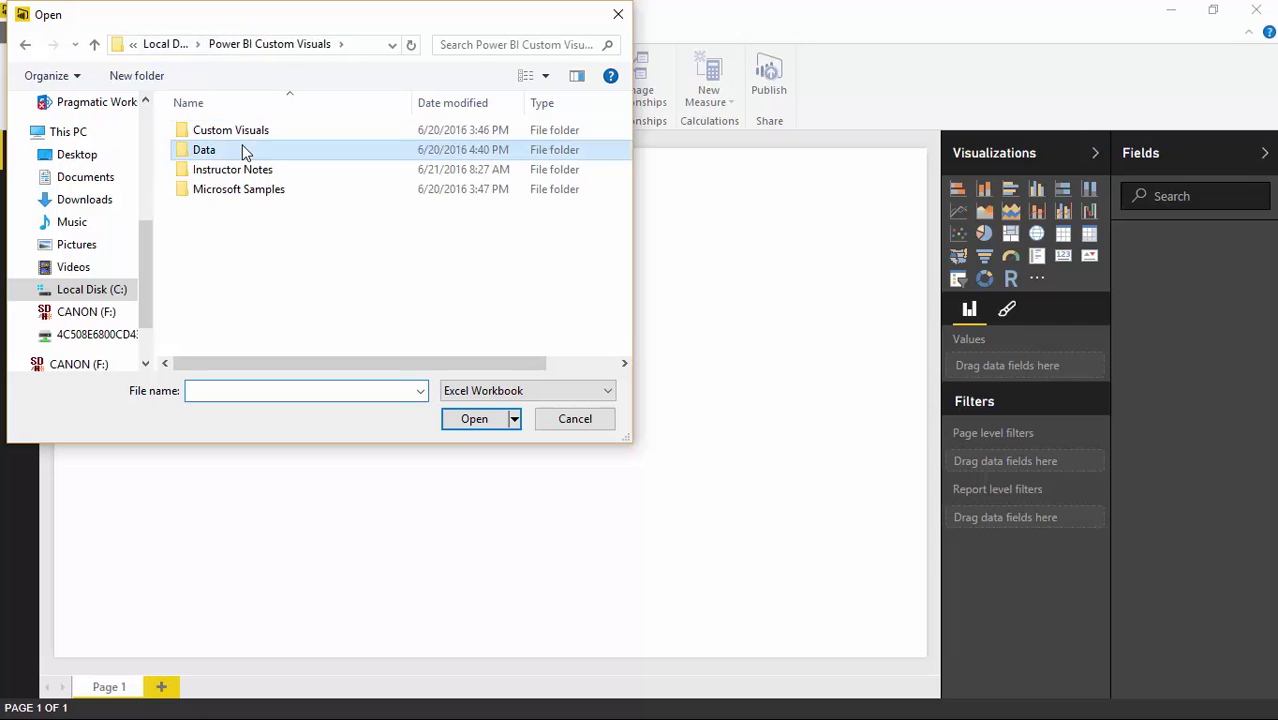
double_click(245, 151)
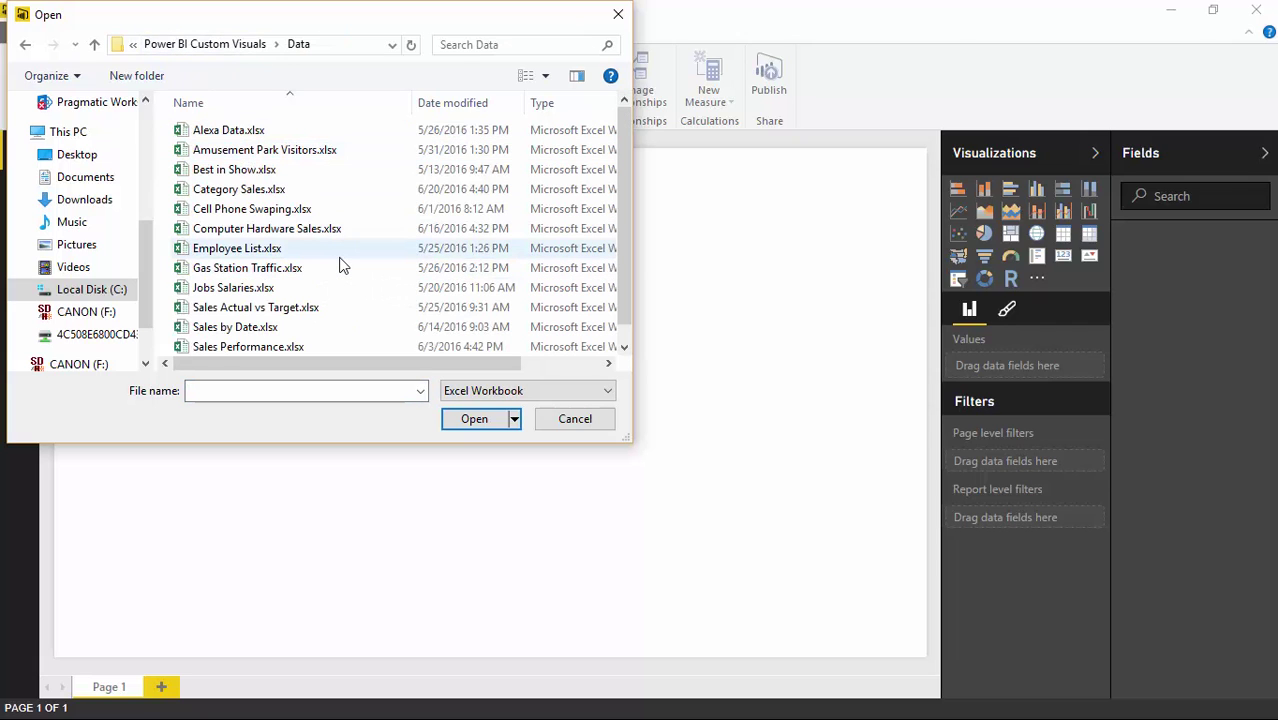
click(280, 189)
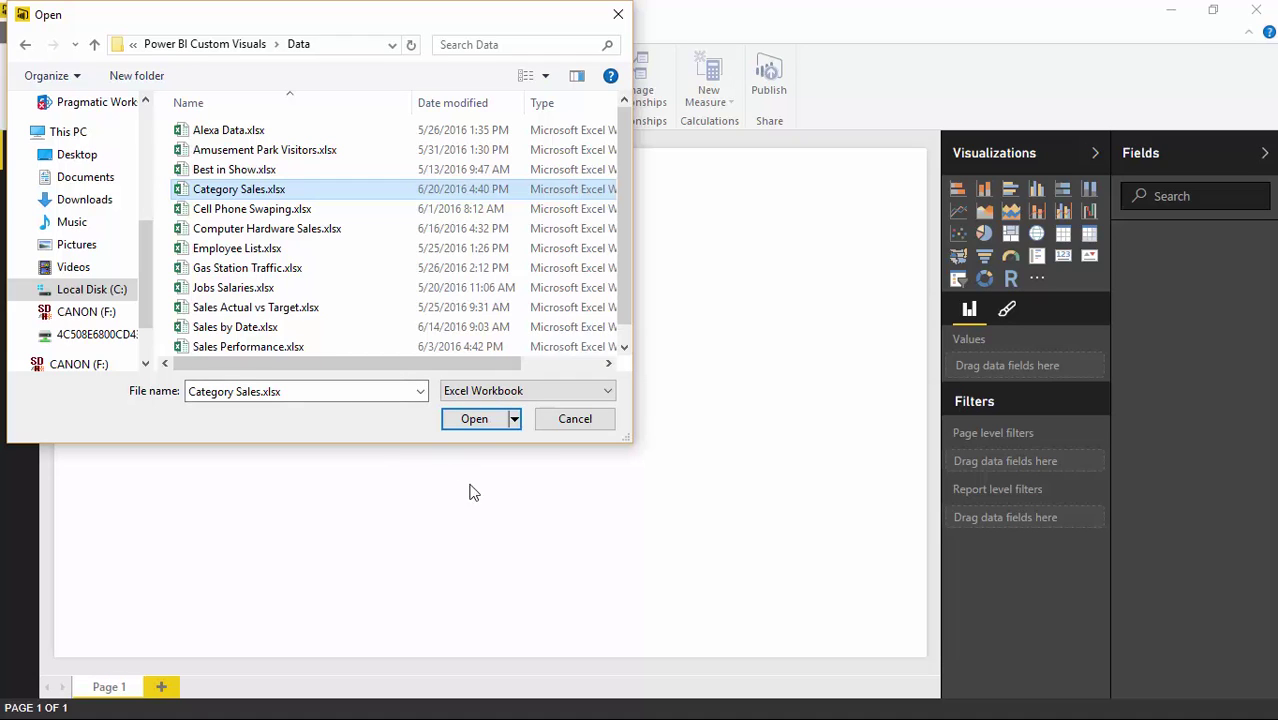
click(476, 428)
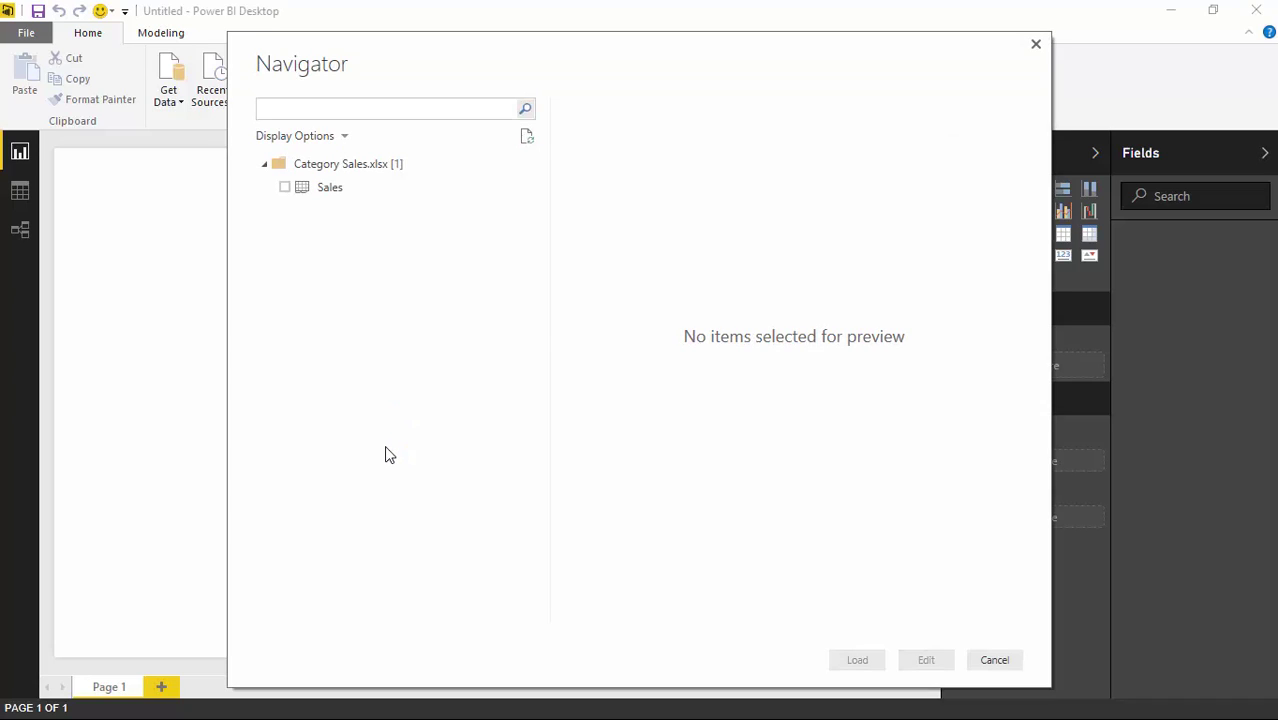
click(285, 188)
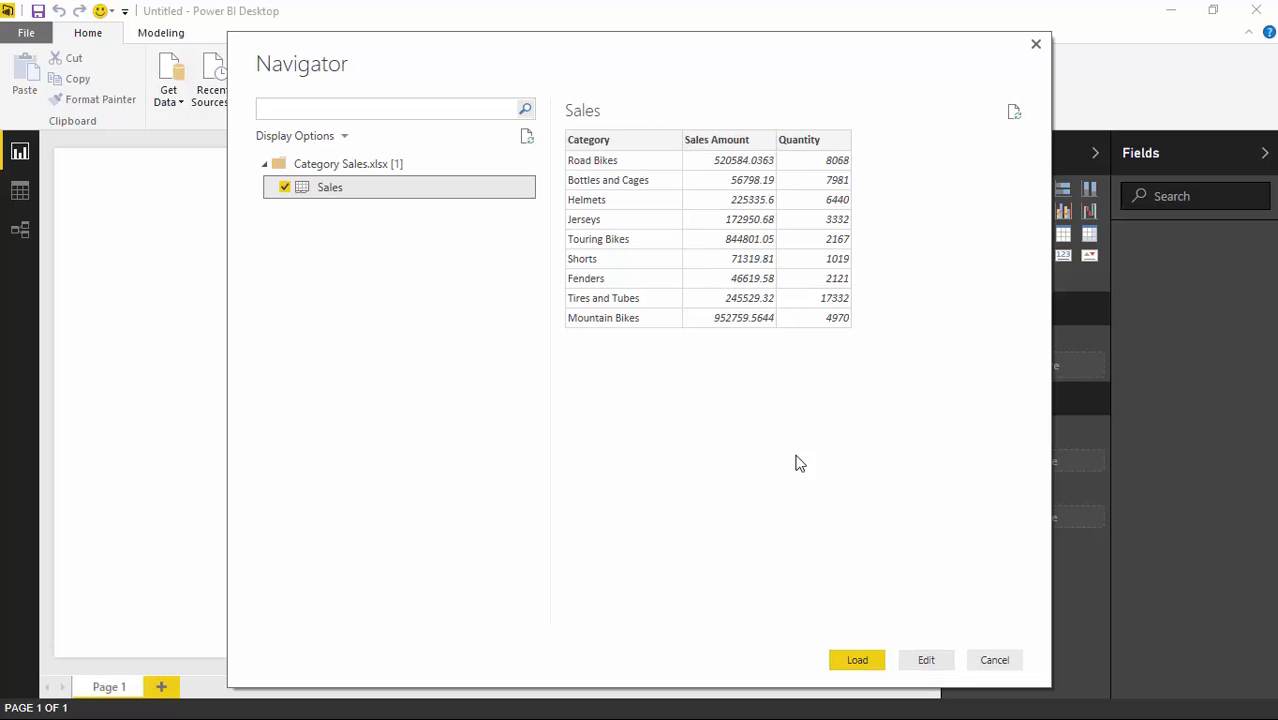
click(866, 666)
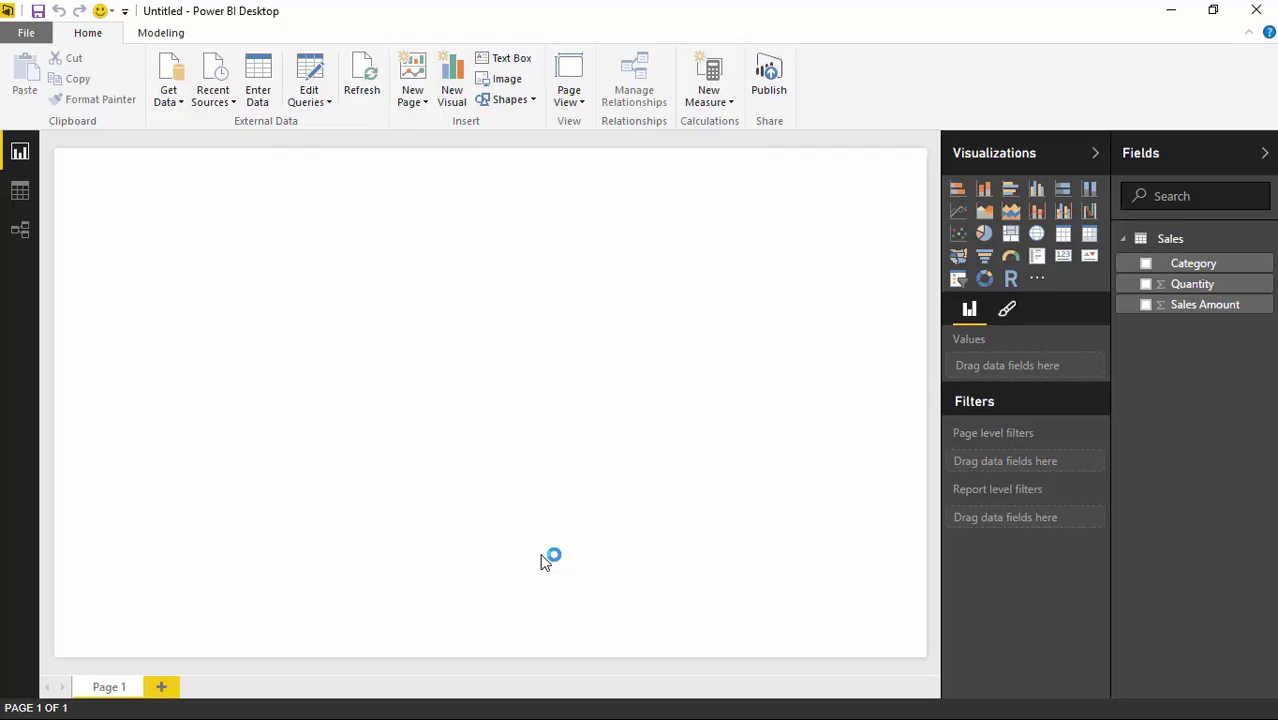
Import the AsterPlot.0.4.6.pbiviz custom visual from the Custom Visuals folder
click(1039, 282)
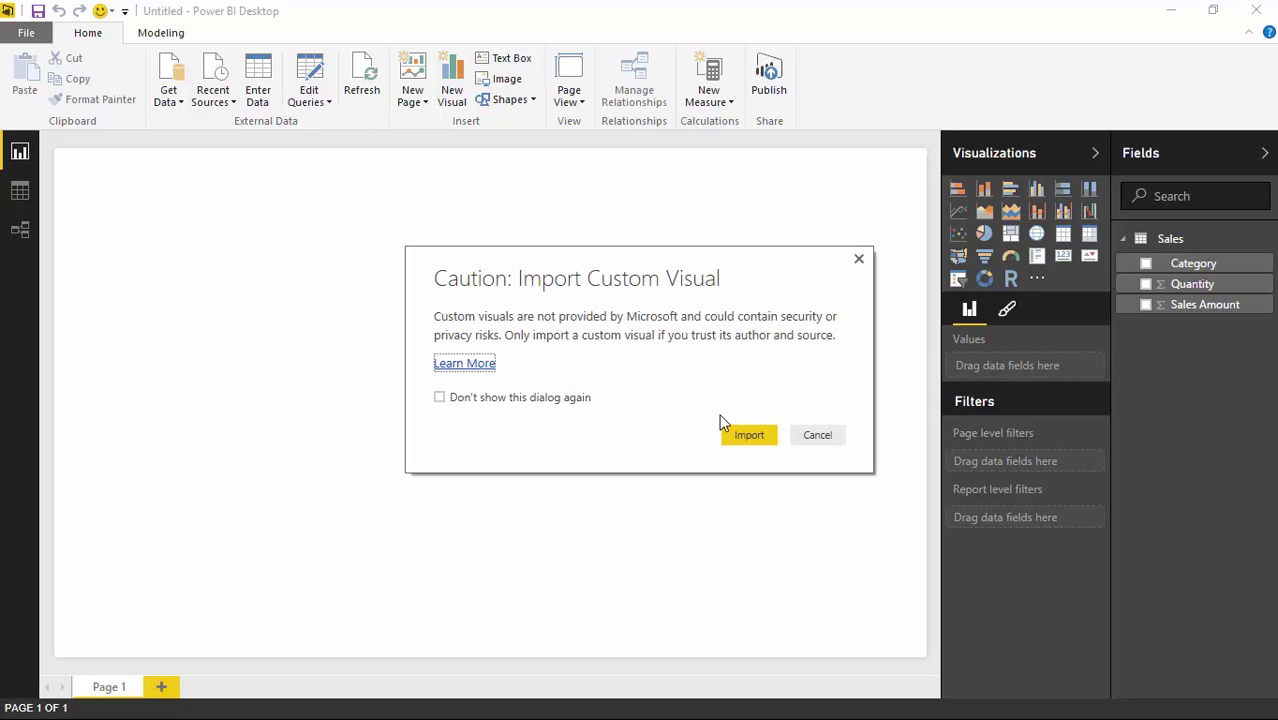
click(746, 436)
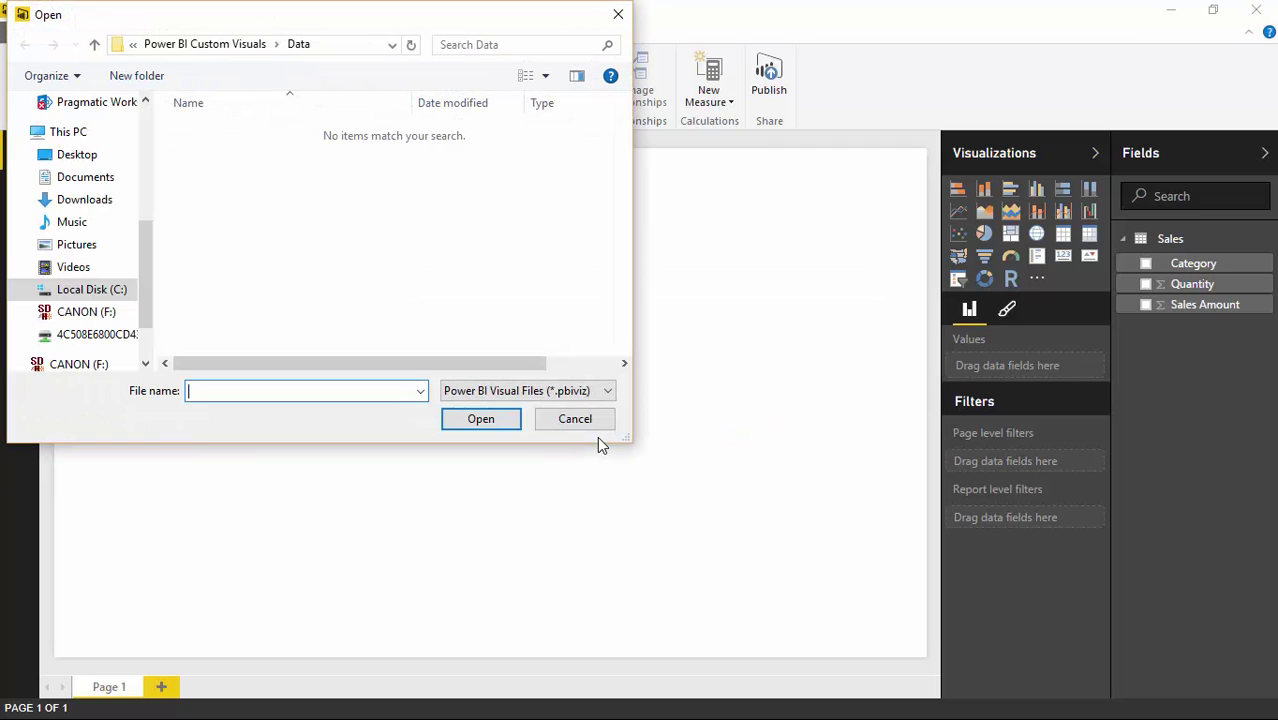
click(255, 46)
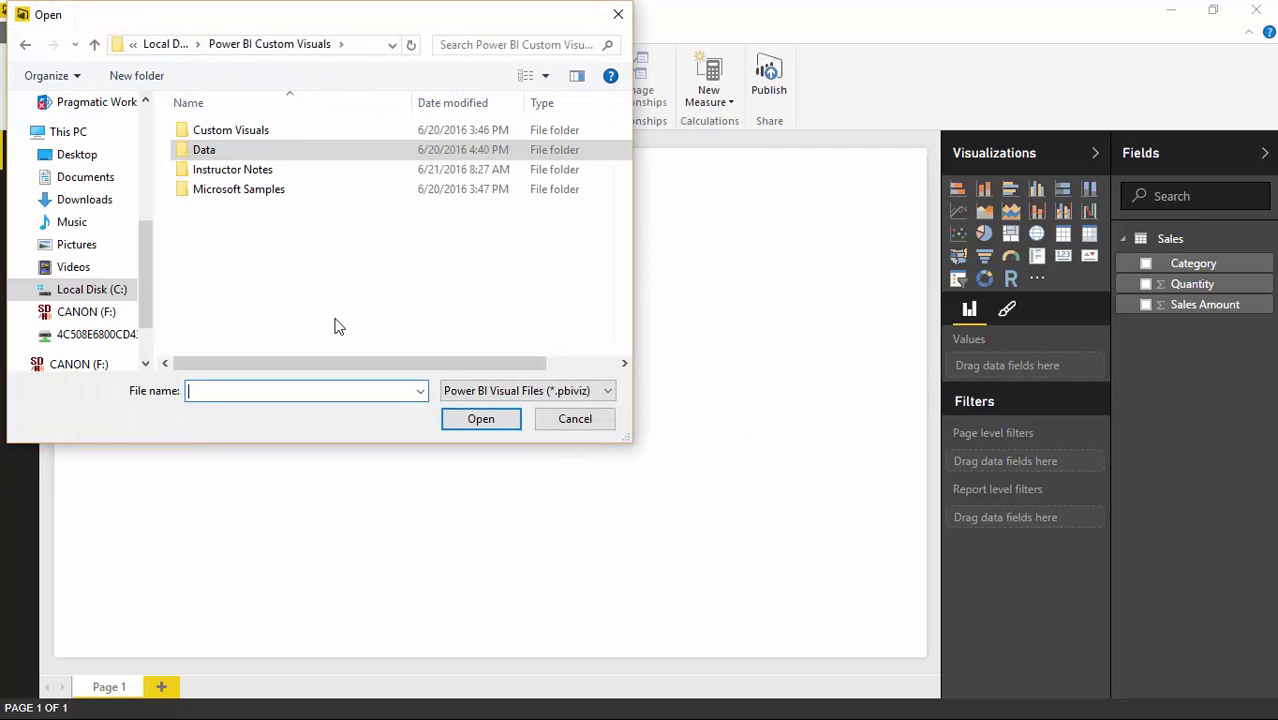
double_click(245, 133)
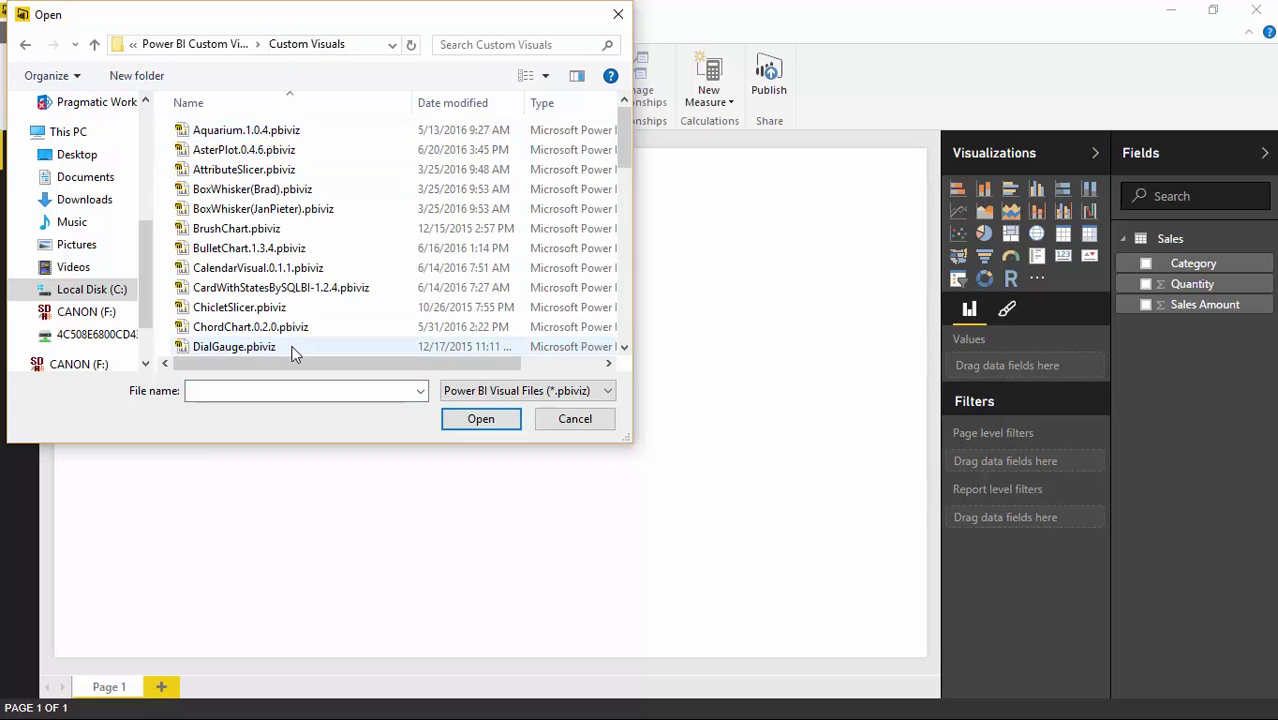
click(245, 150)
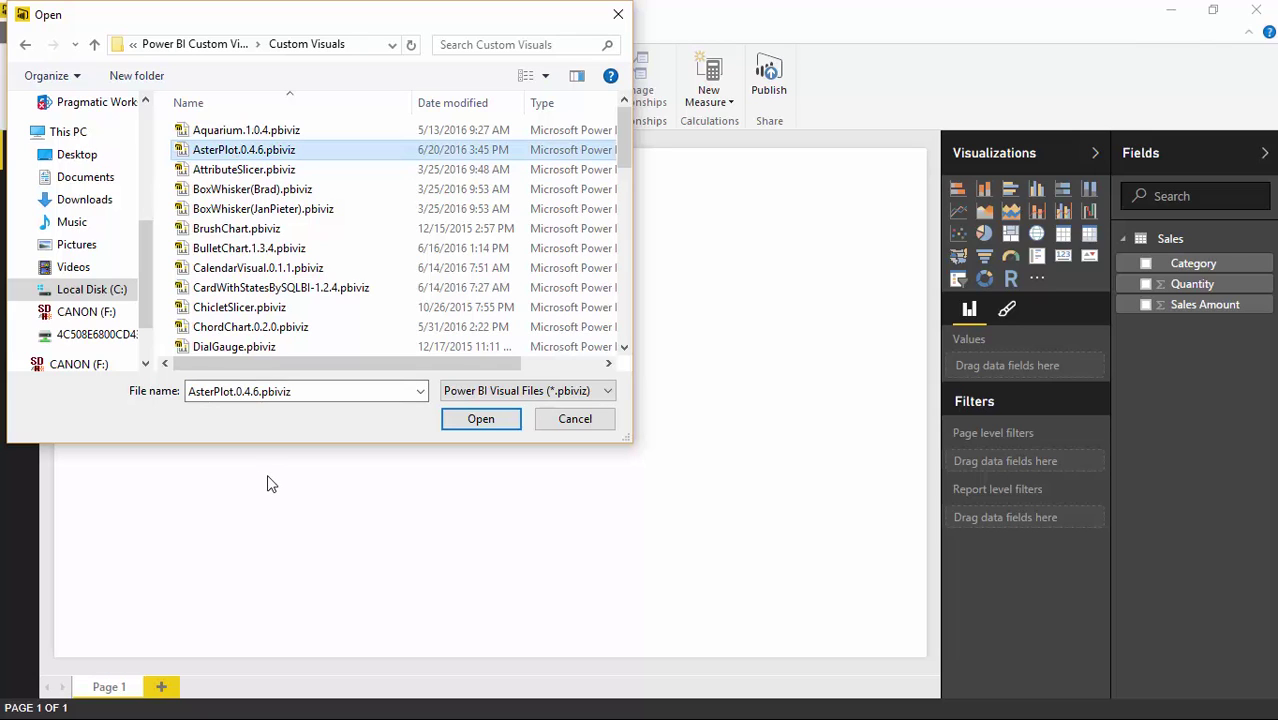
click(478, 421)
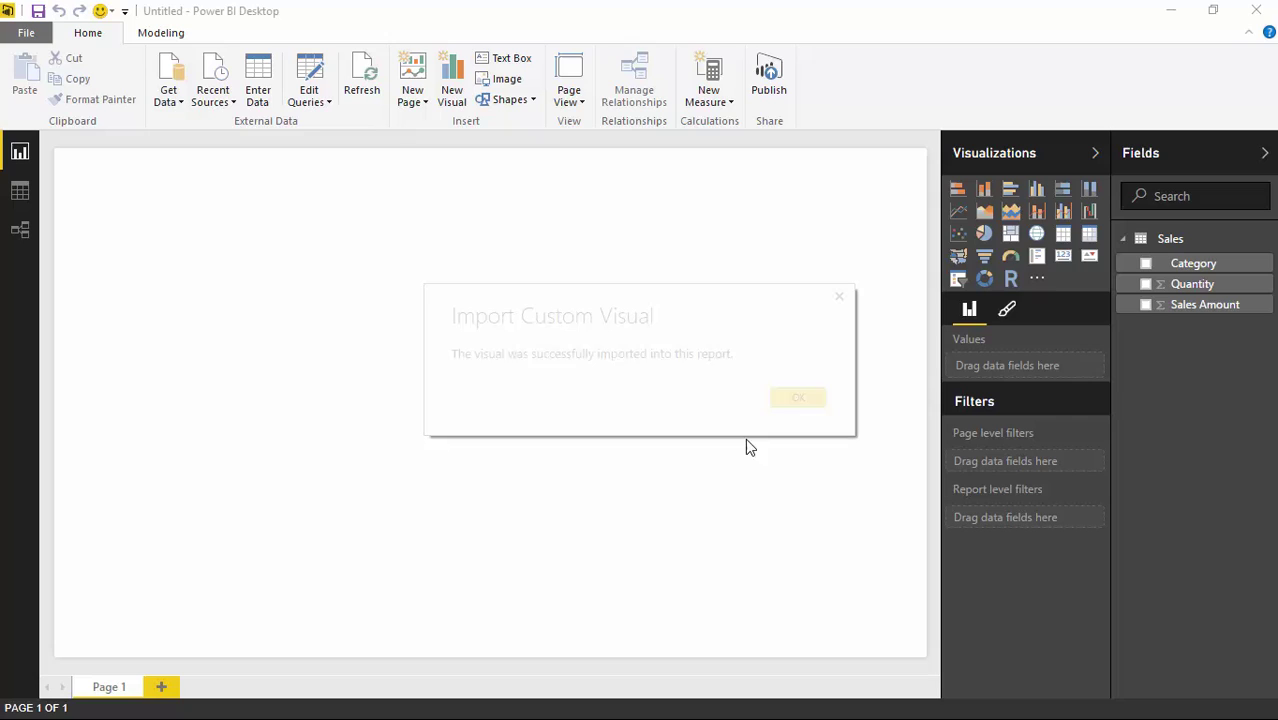
click(800, 410)
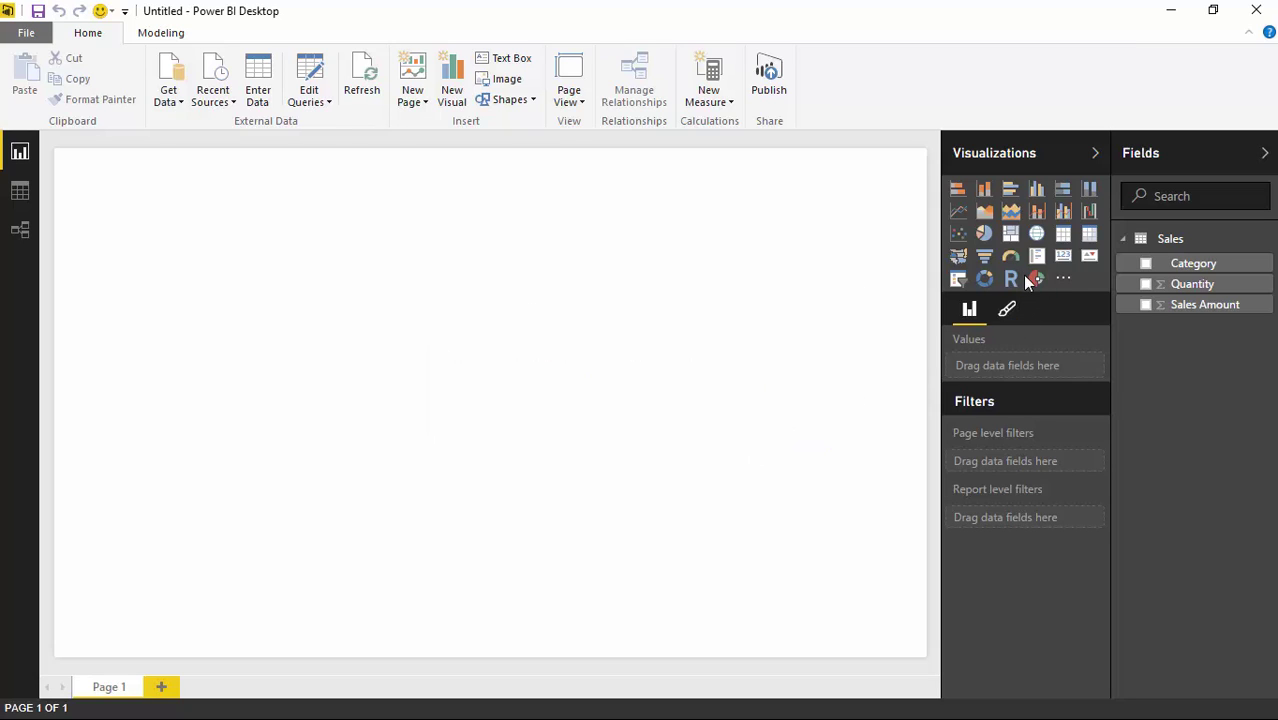
Add an Aster Plot, enlarge it across the page, and plot Quantity by Category
click(1038, 280)
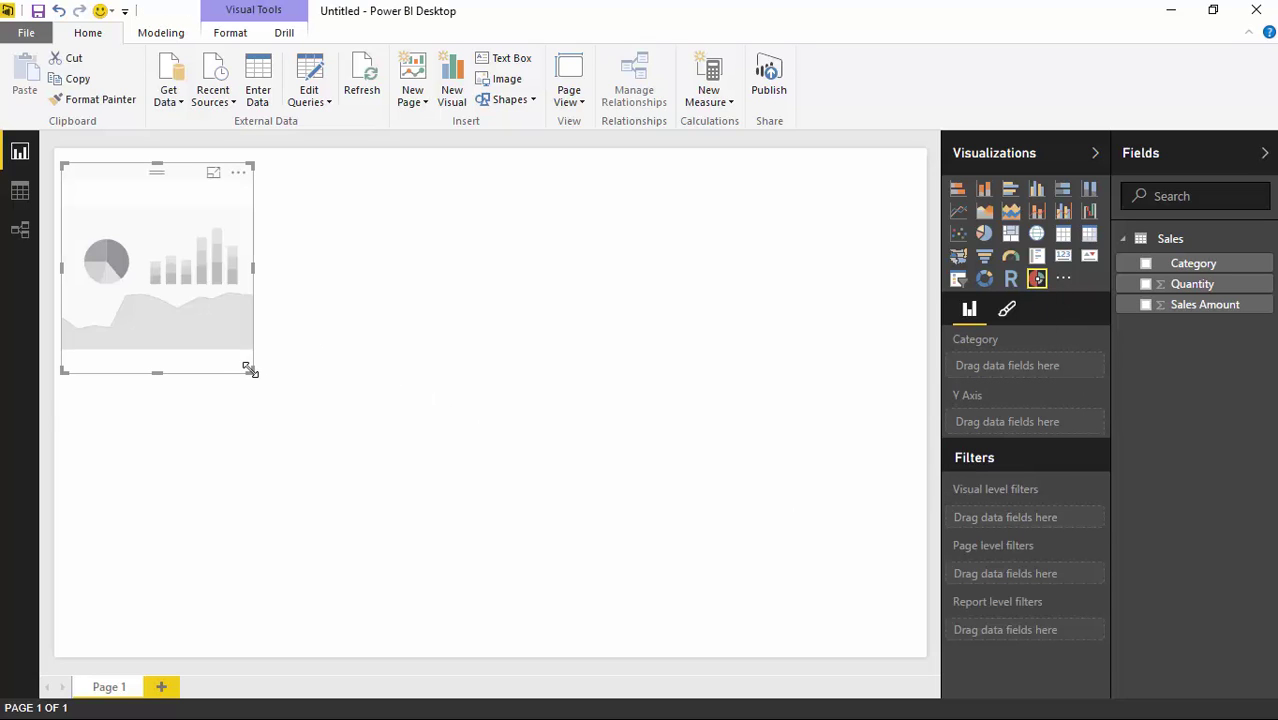
drag(251, 371, 921, 650)
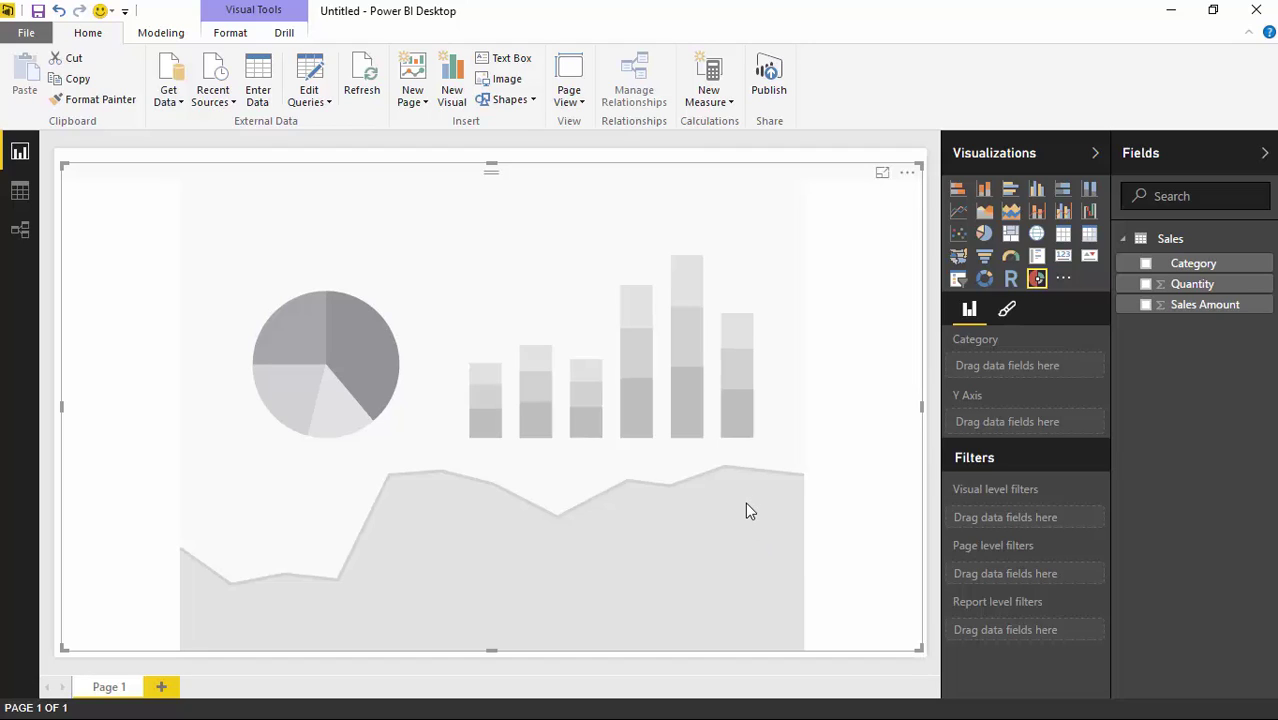
click(1145, 264)
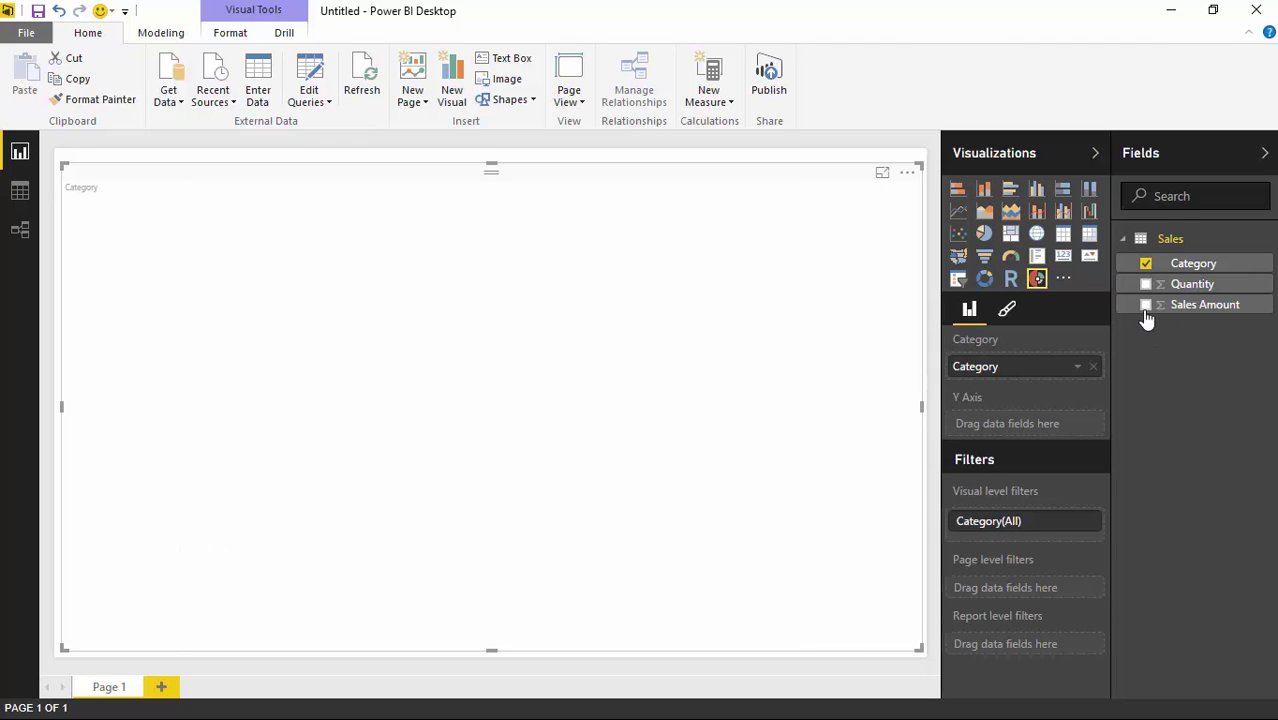
click(1146, 284)
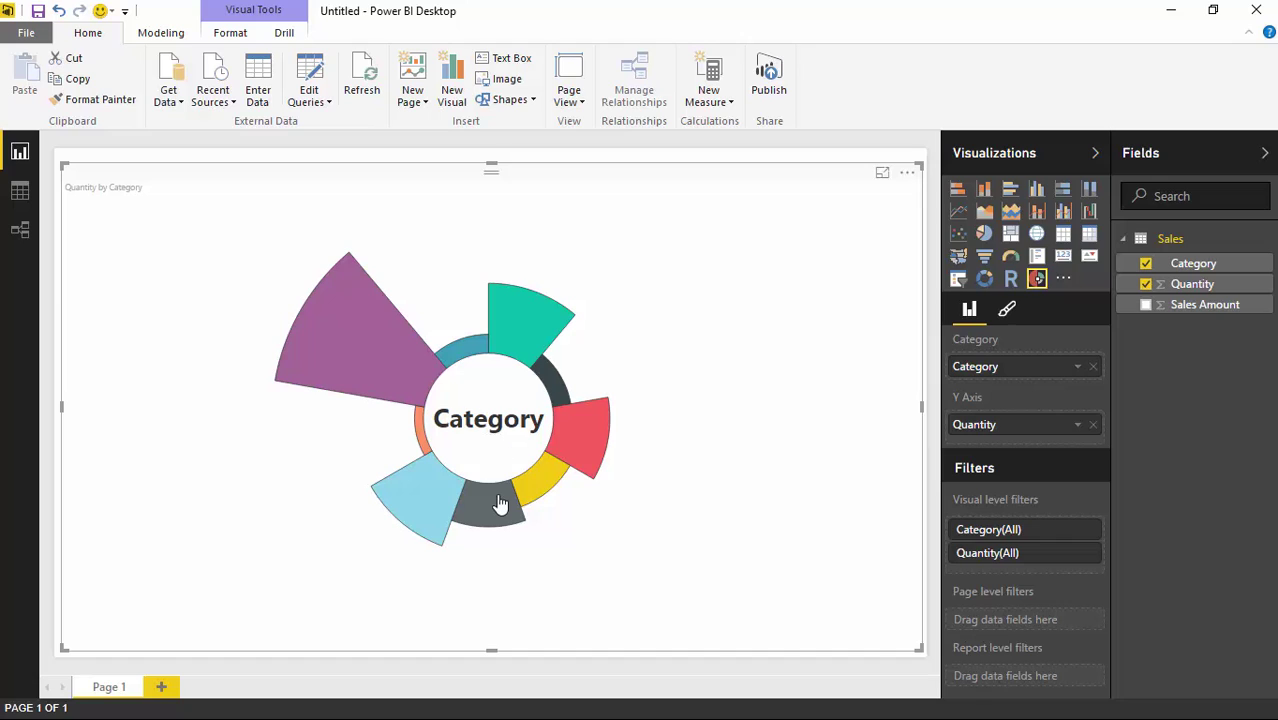
mouse_move(545, 518)
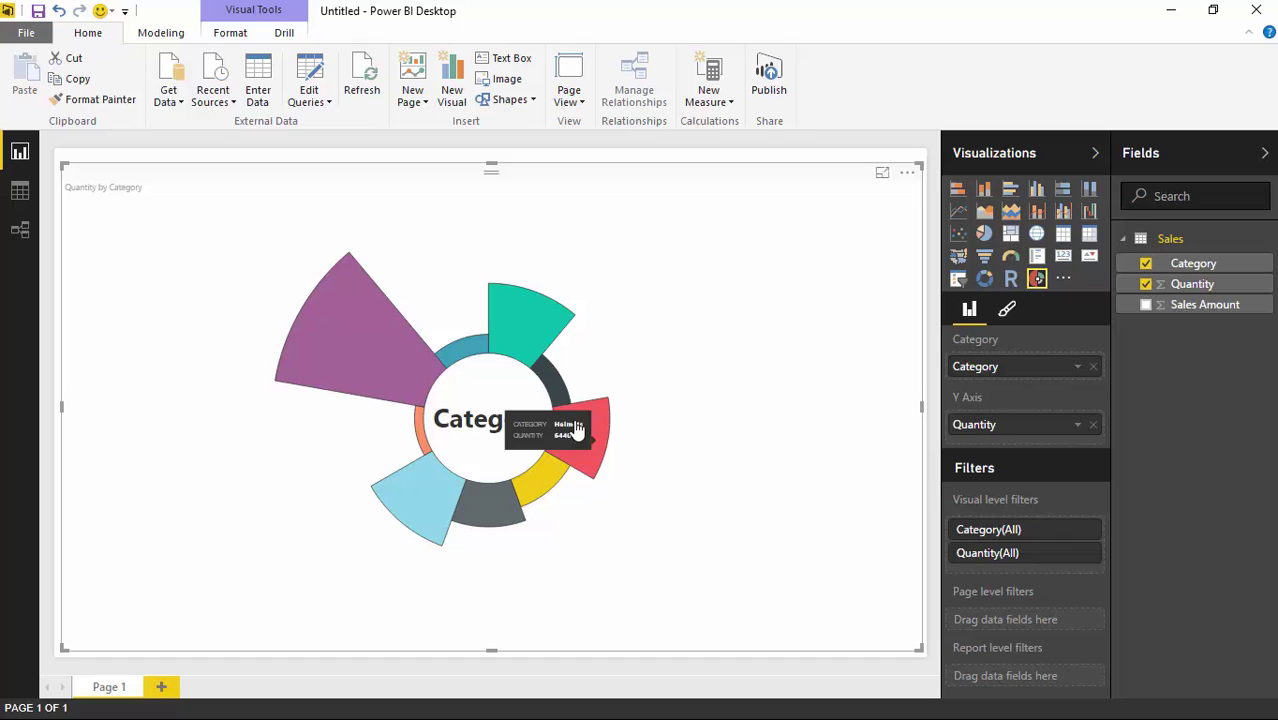
mouse_move(513, 357)
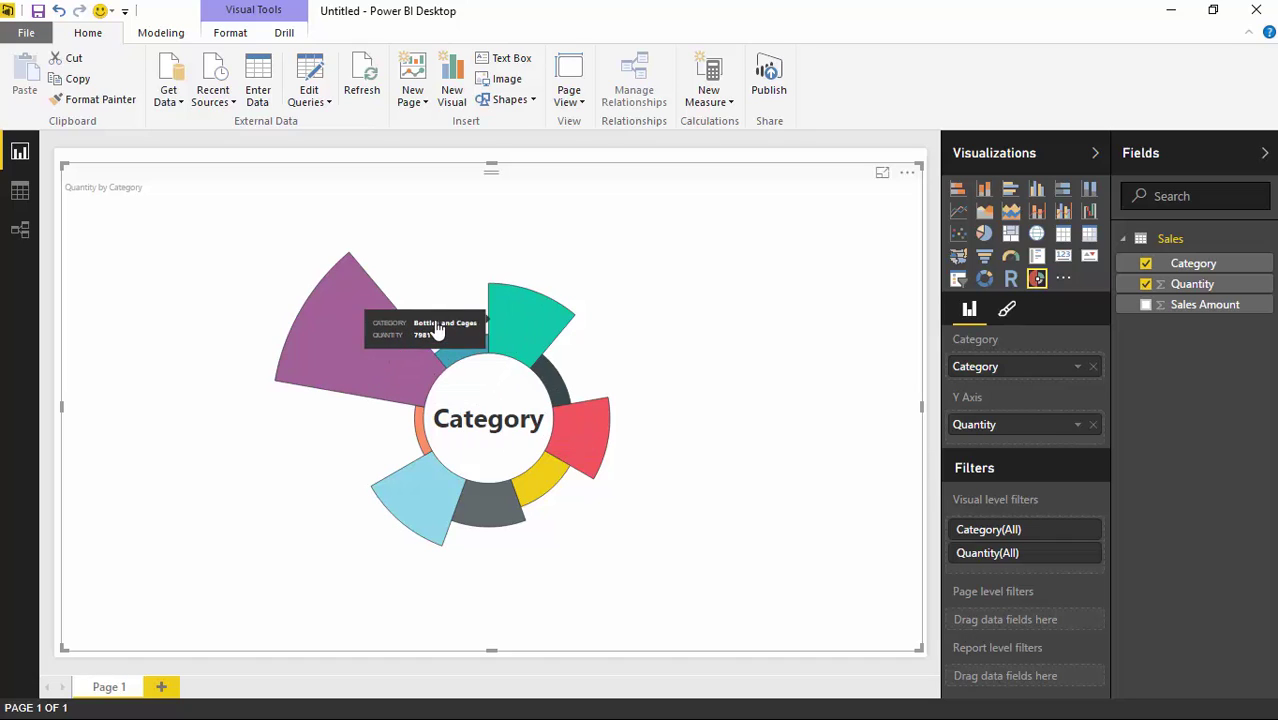
mouse_move(358, 488)
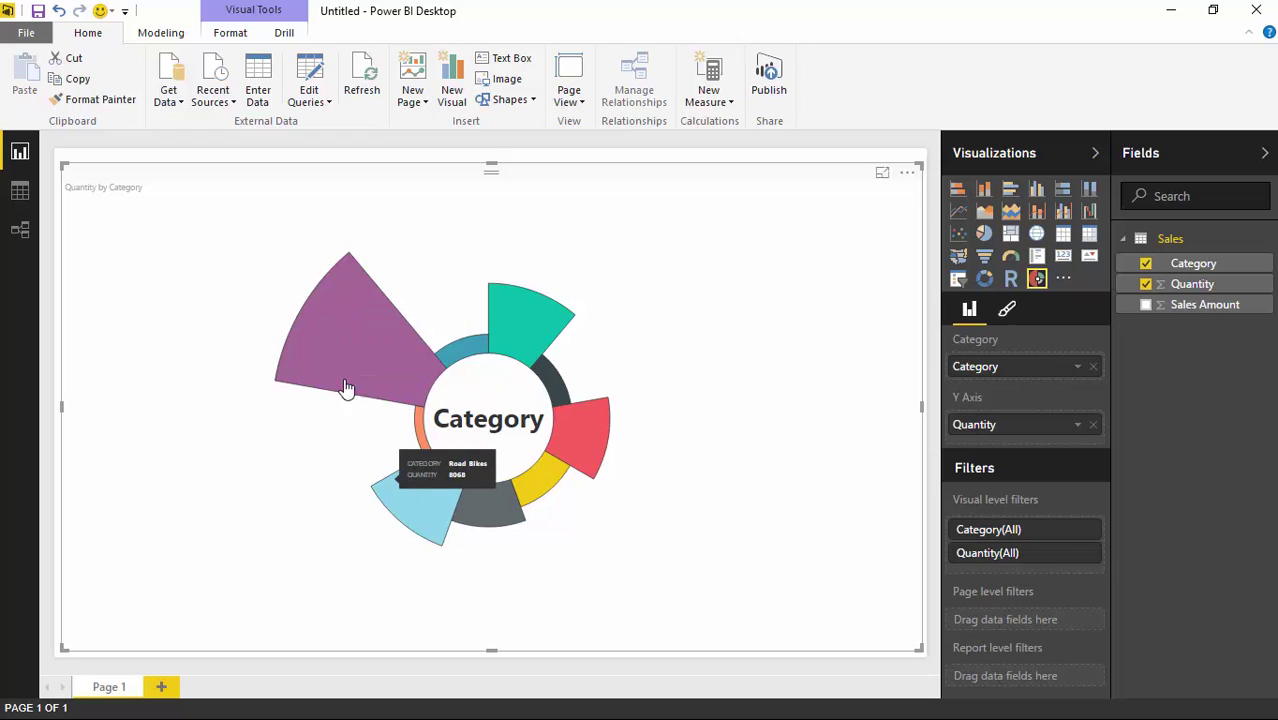
mouse_move(353, 374)
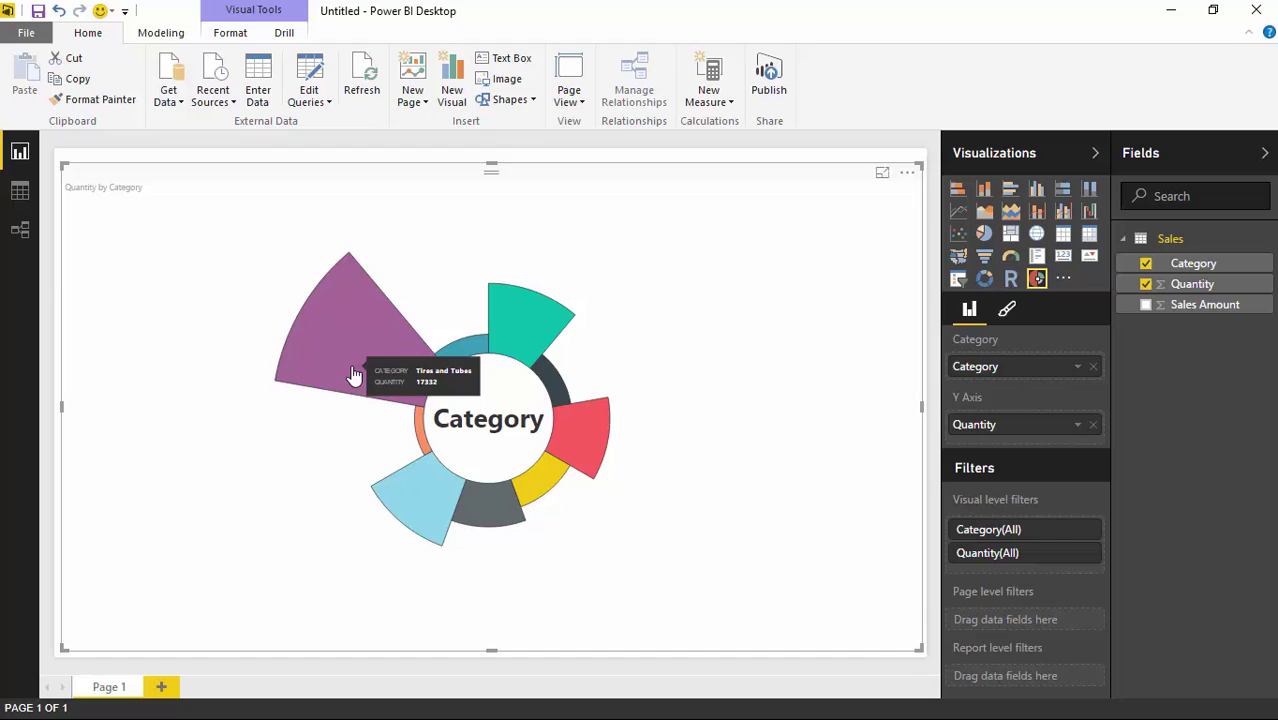
mouse_move(445, 497)
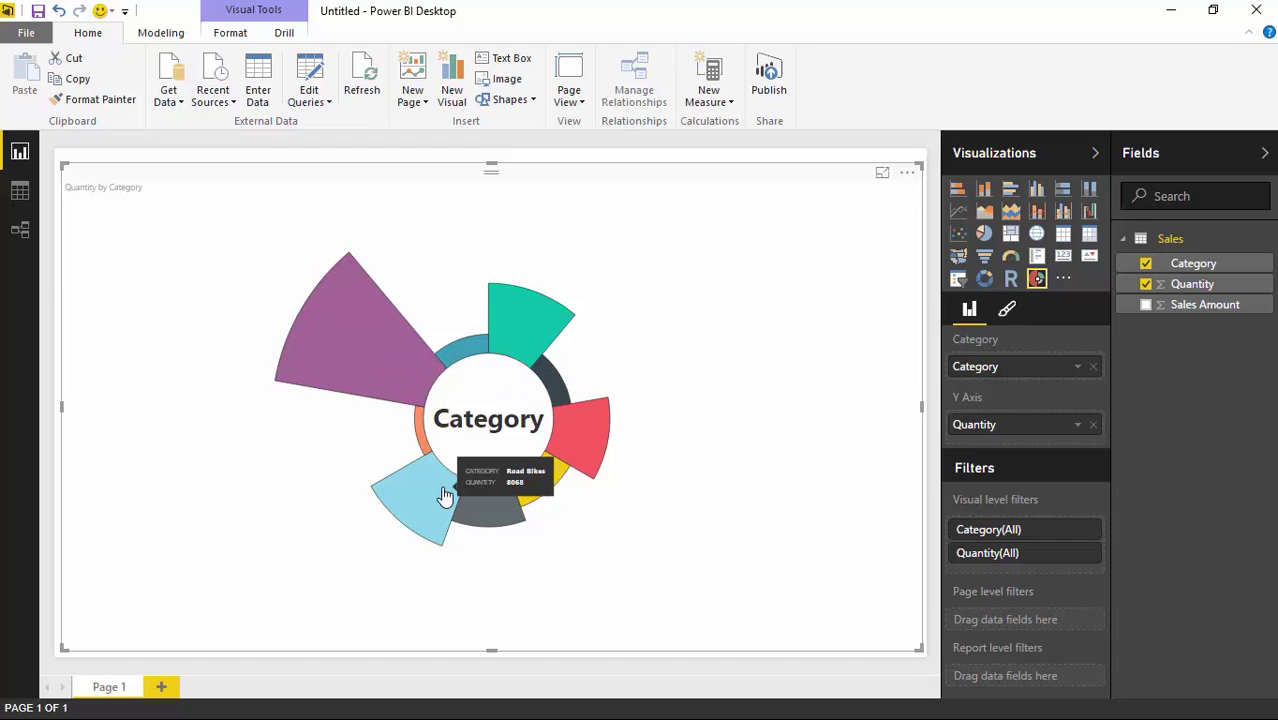
mouse_move(547, 320)
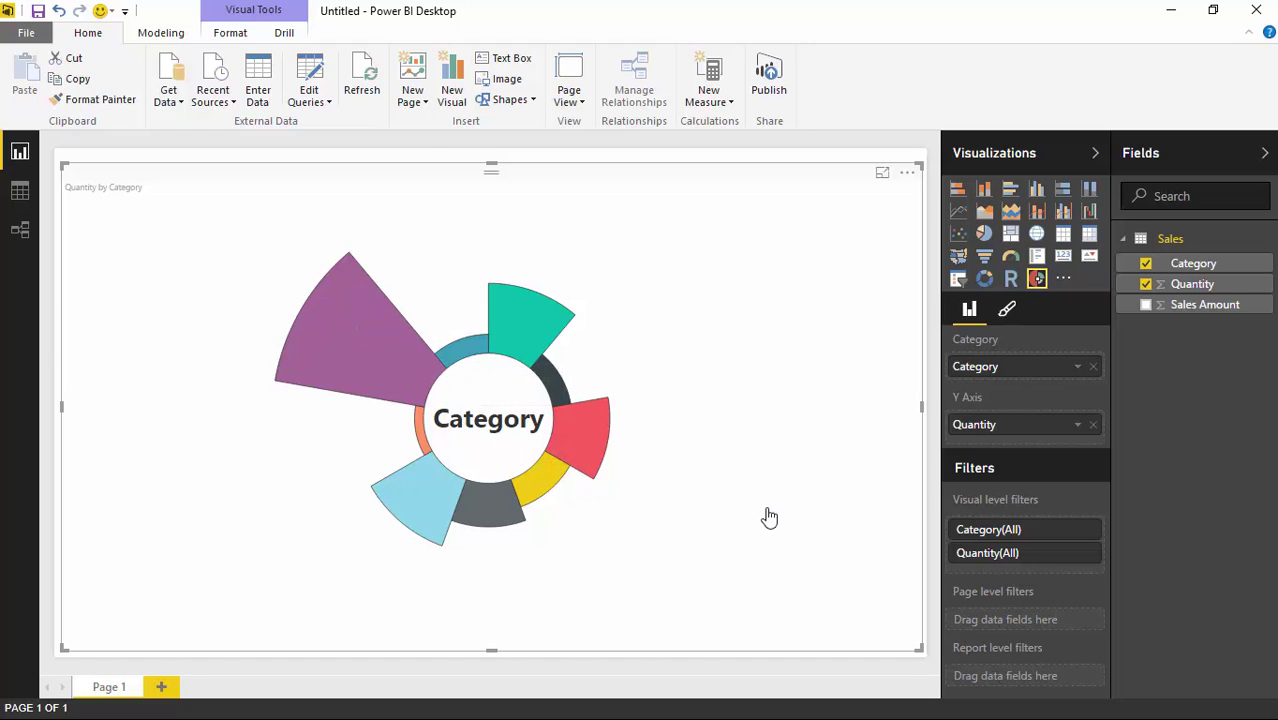
Add Sales Amount alongside Quantity on the aster plot's Y Axis
click(1146, 306)
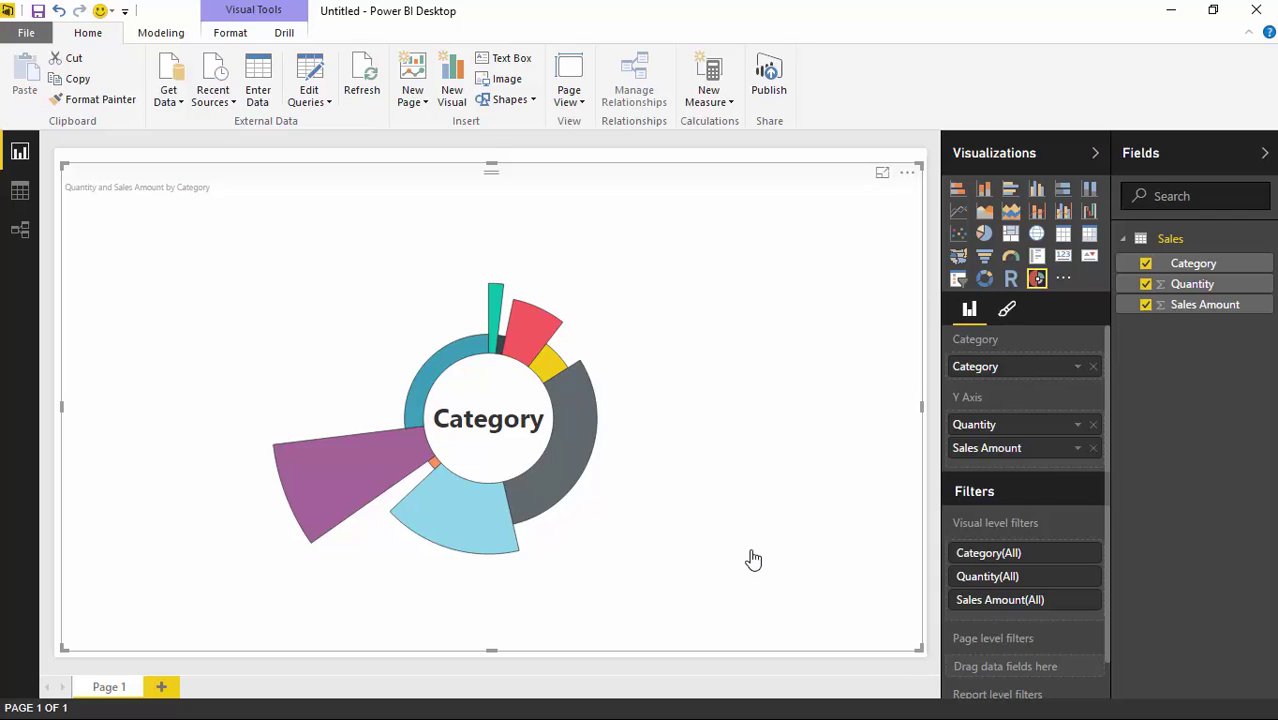
click(1146, 305)
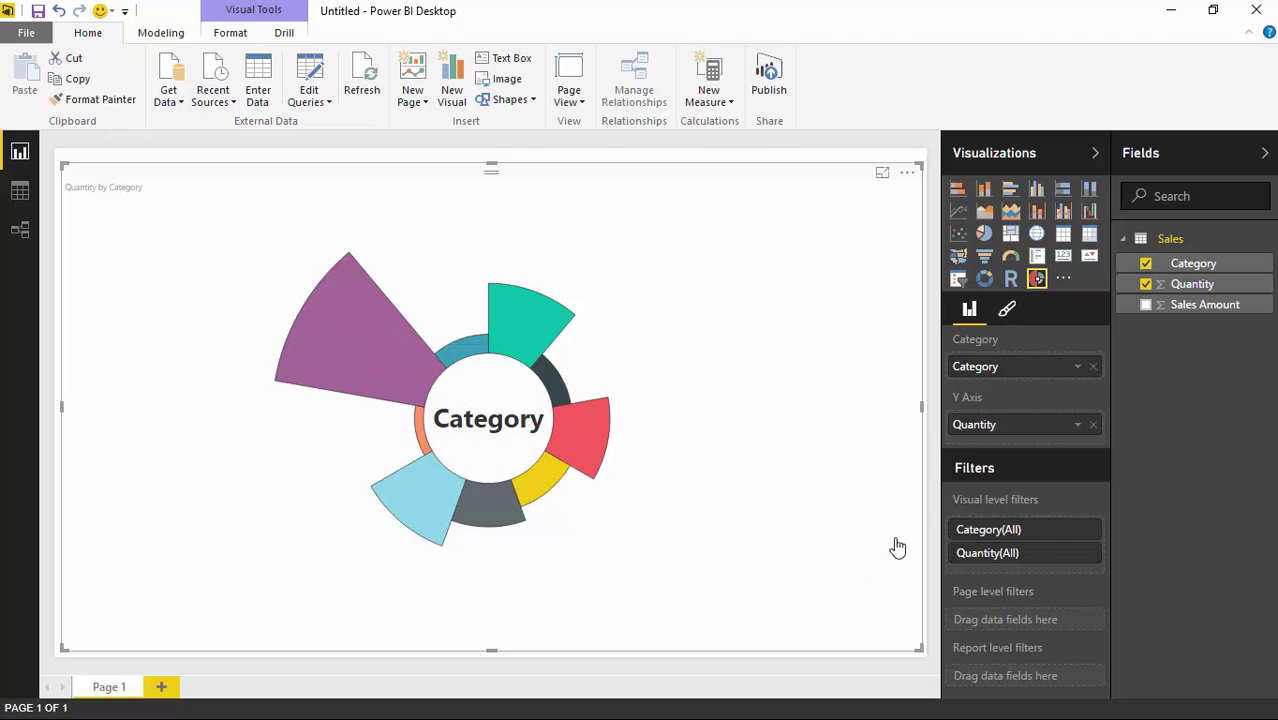
click(1145, 305)
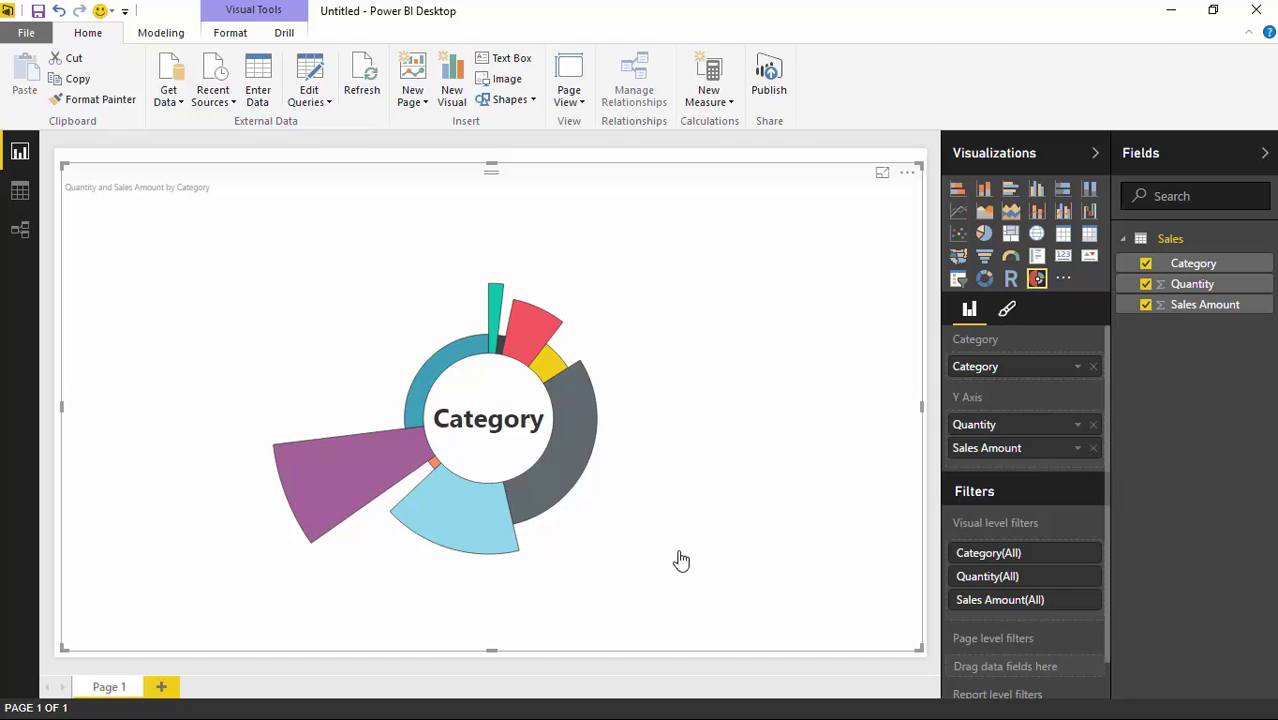
mouse_move(573, 466)
mouse_move(459, 366)
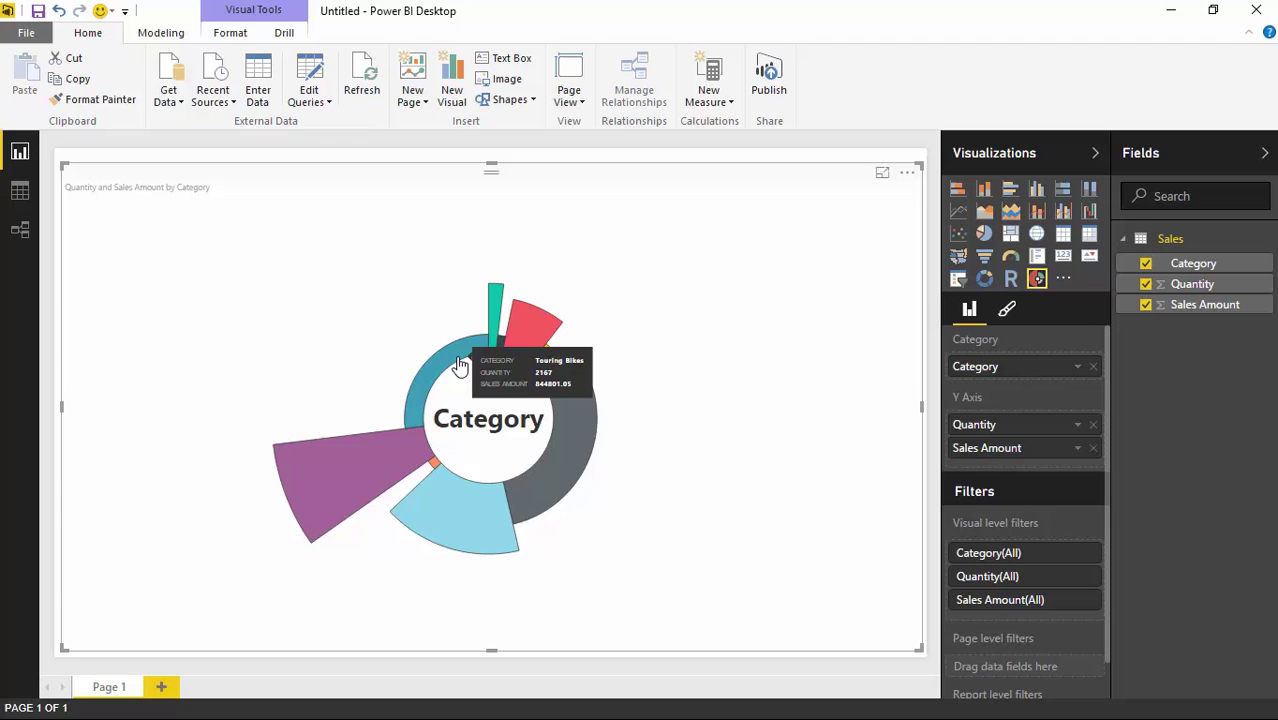
mouse_move(417, 377)
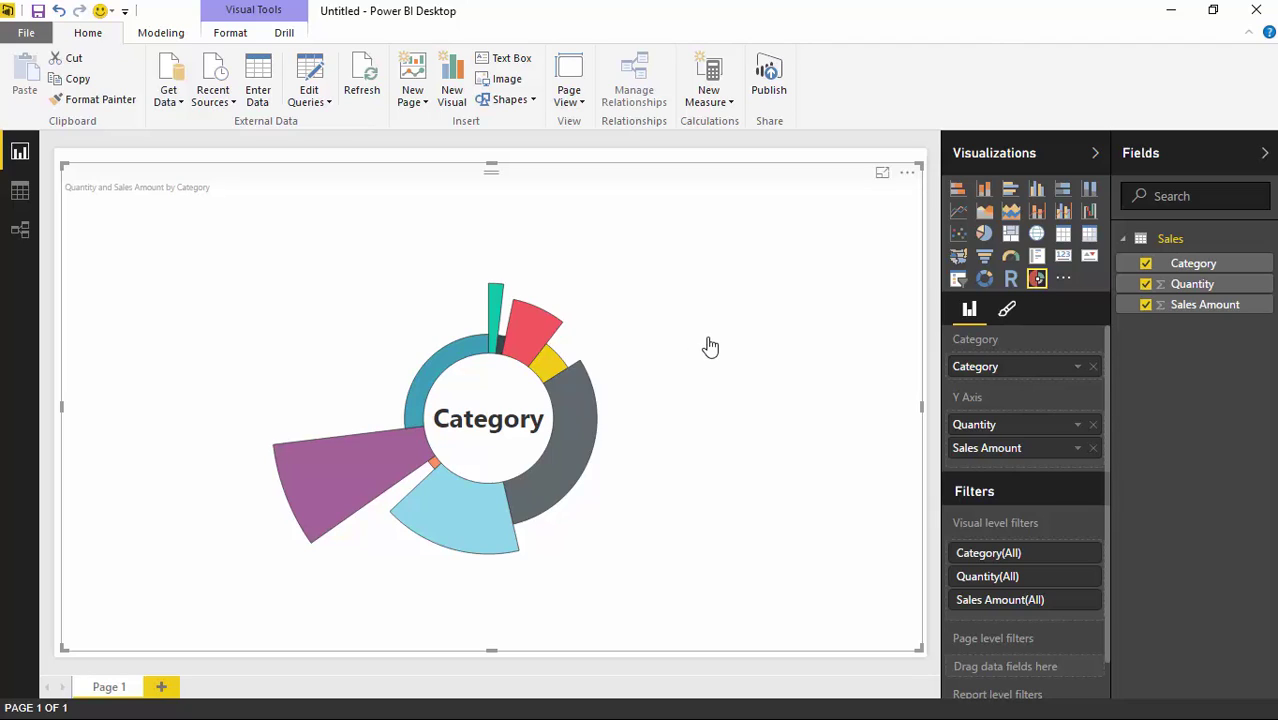
In the Format pane, turn on the aster plot's outer line and set its thickness
click(1010, 314)
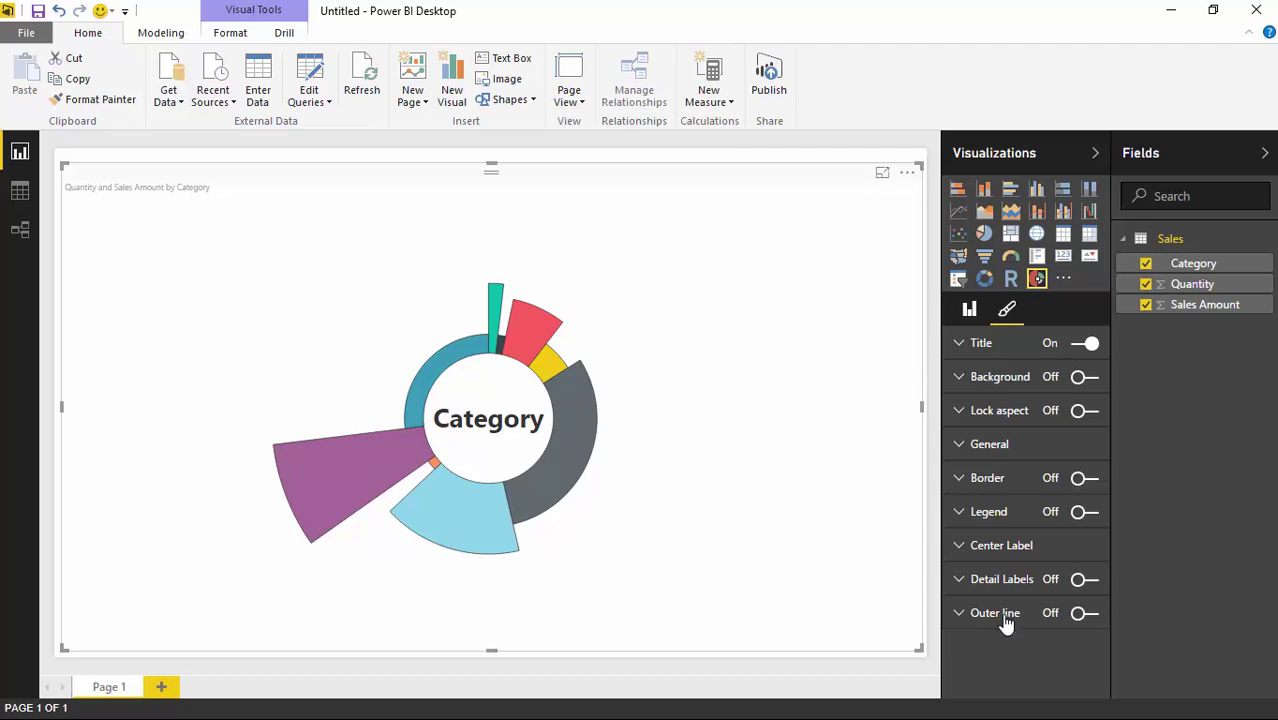
click(962, 618)
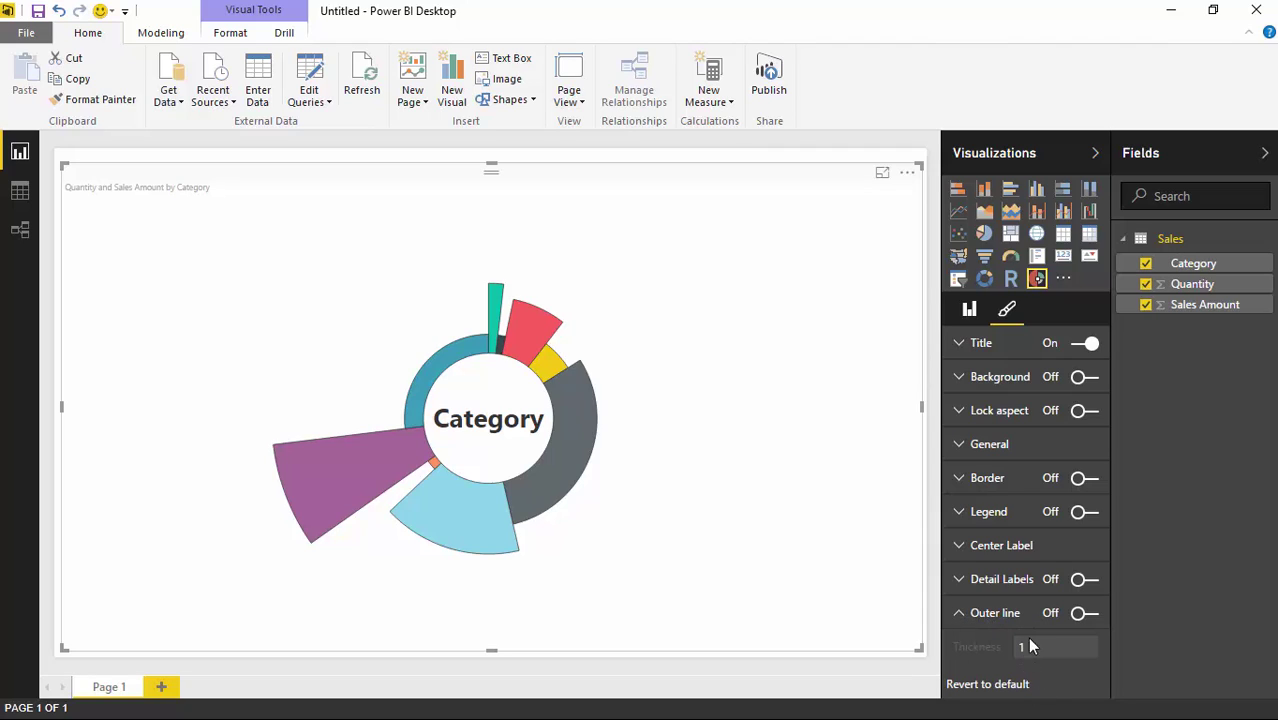
click(1076, 613)
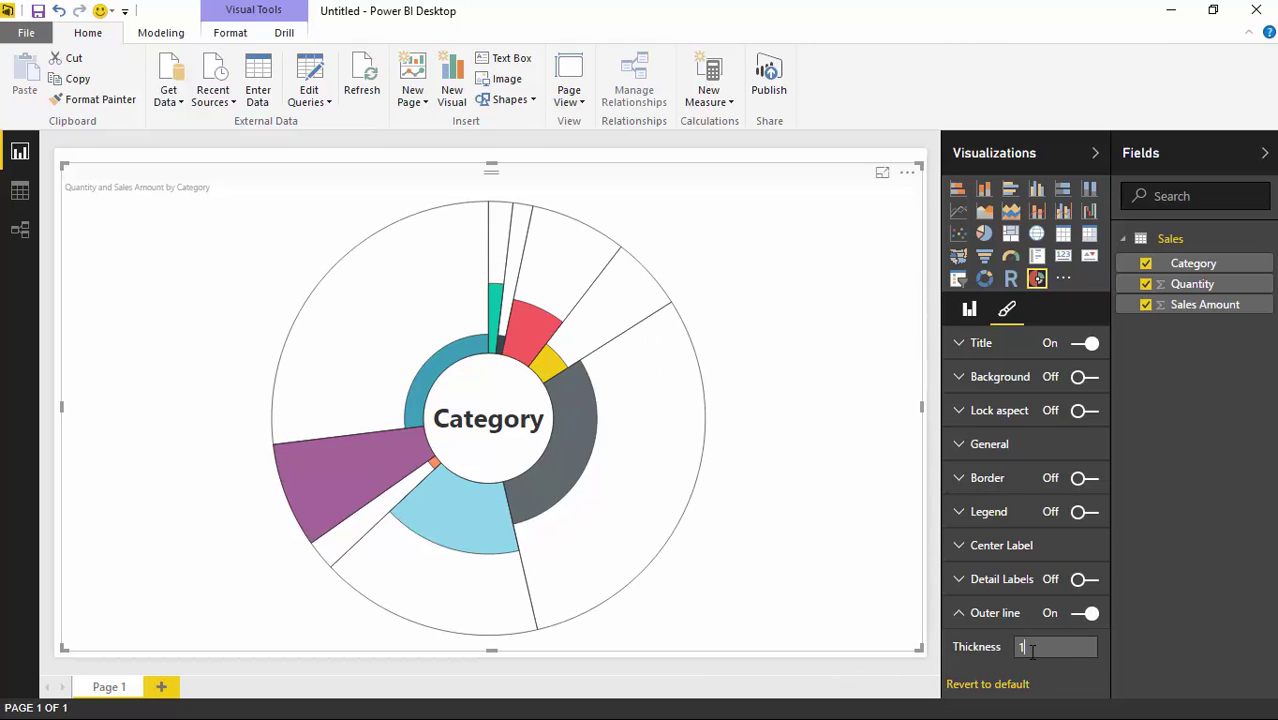
text(5)
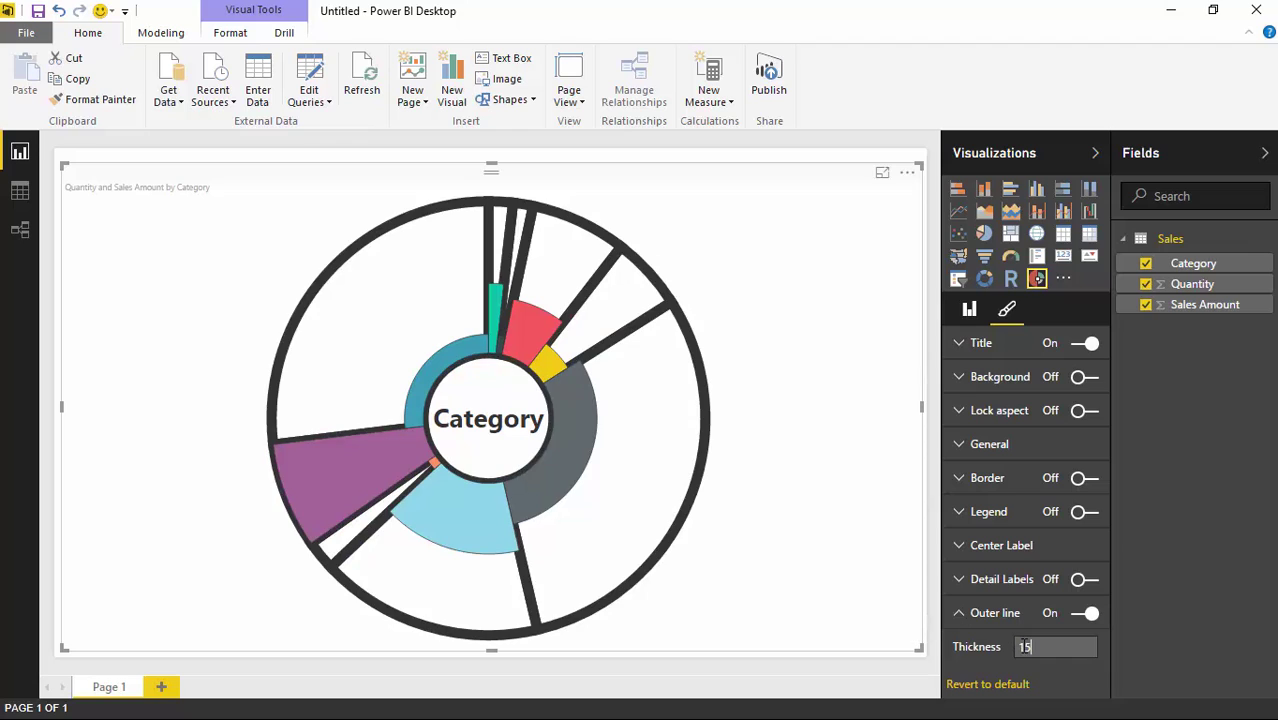
text(5)
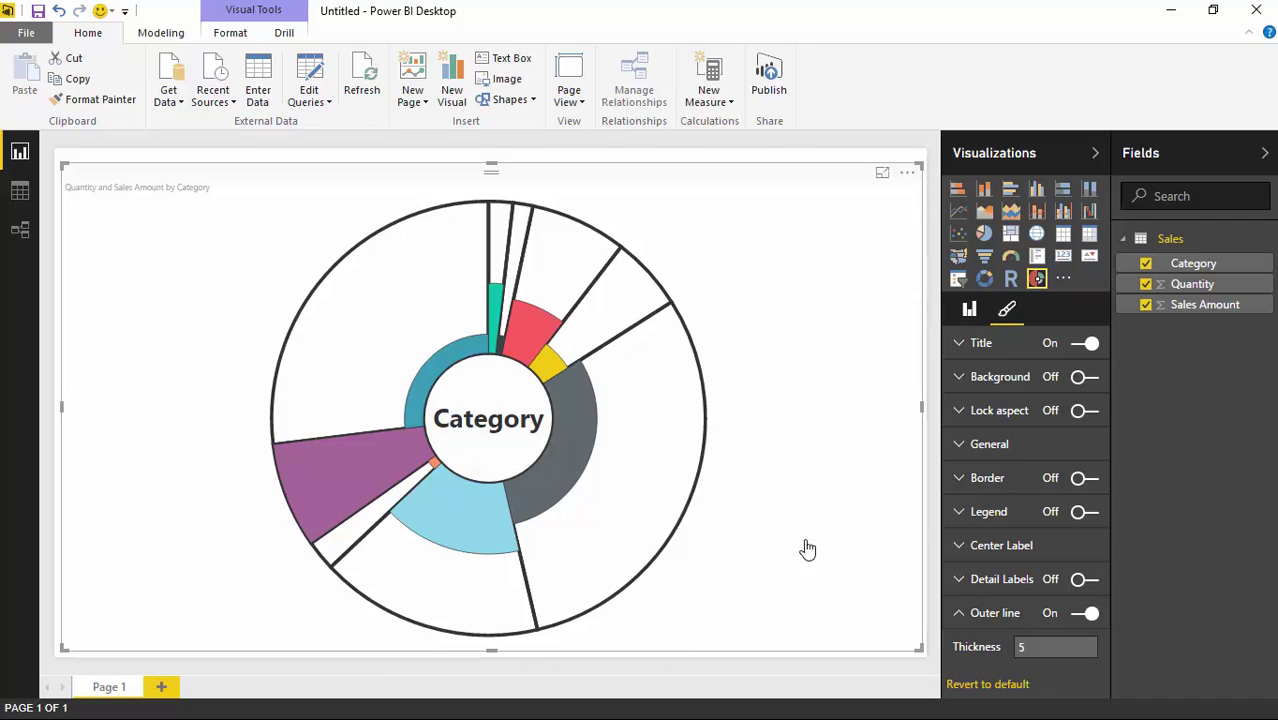
click(969, 309)
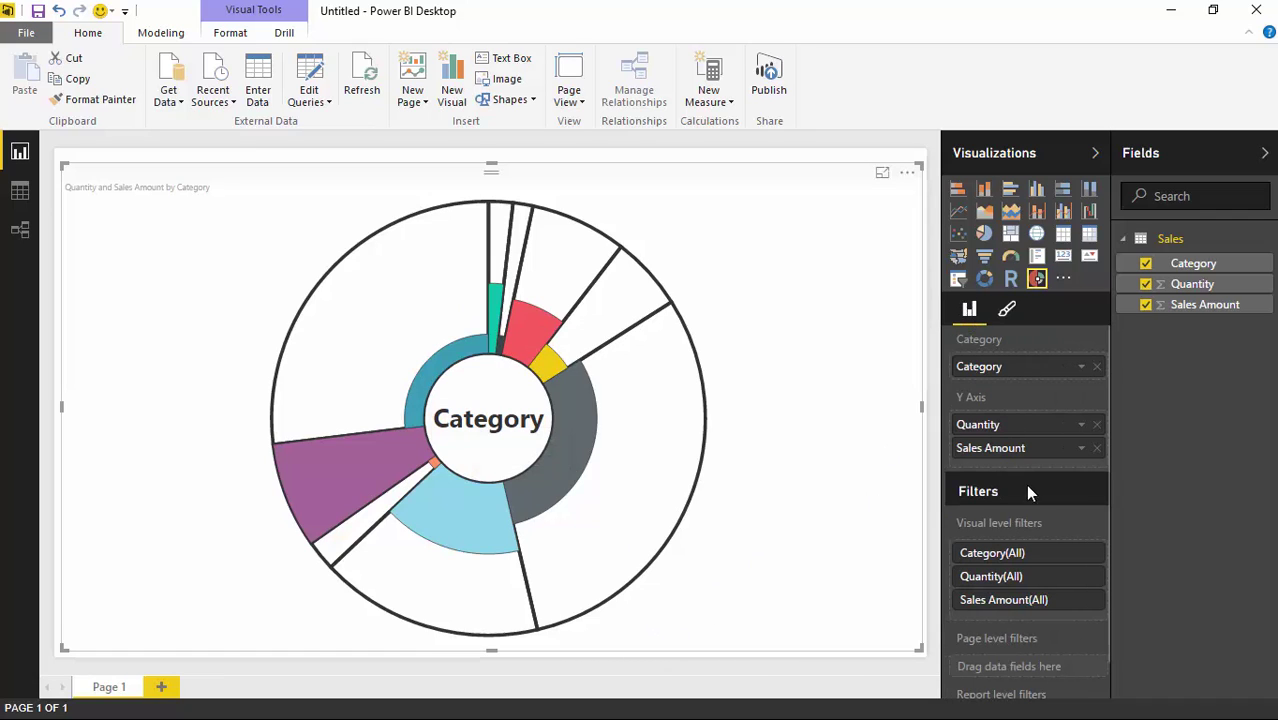
click(1096, 449)
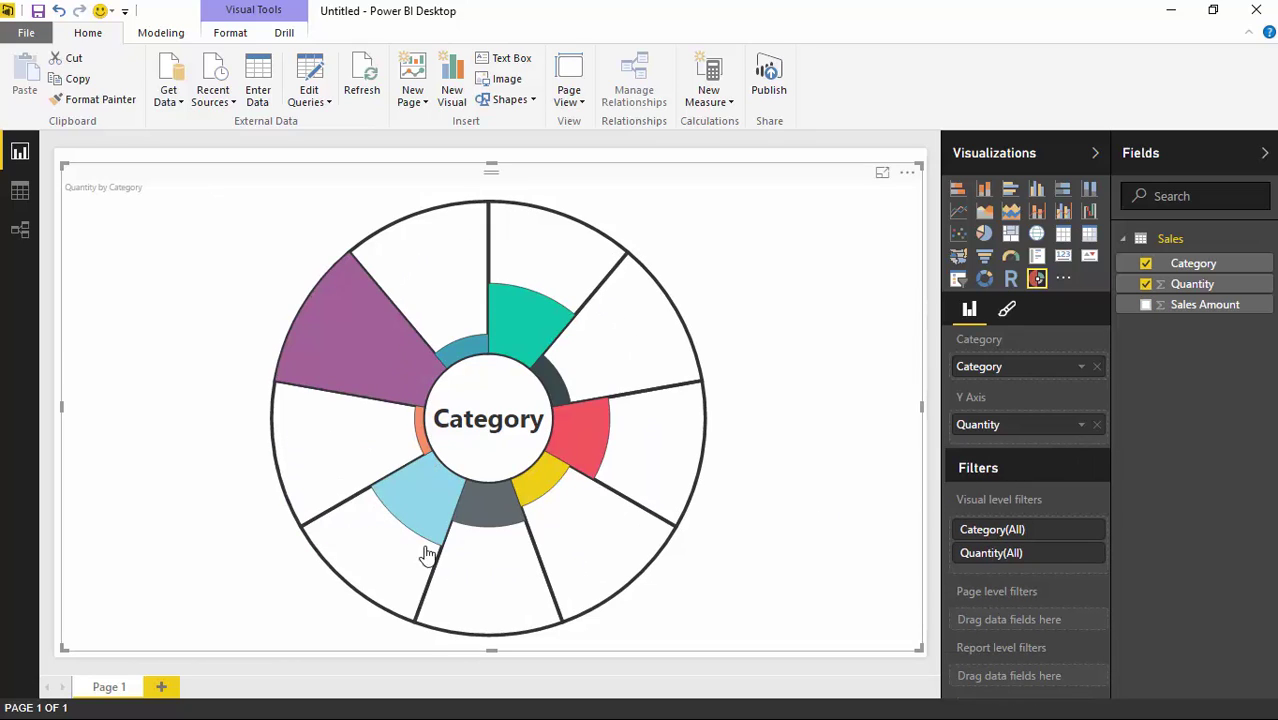
click(1147, 304)
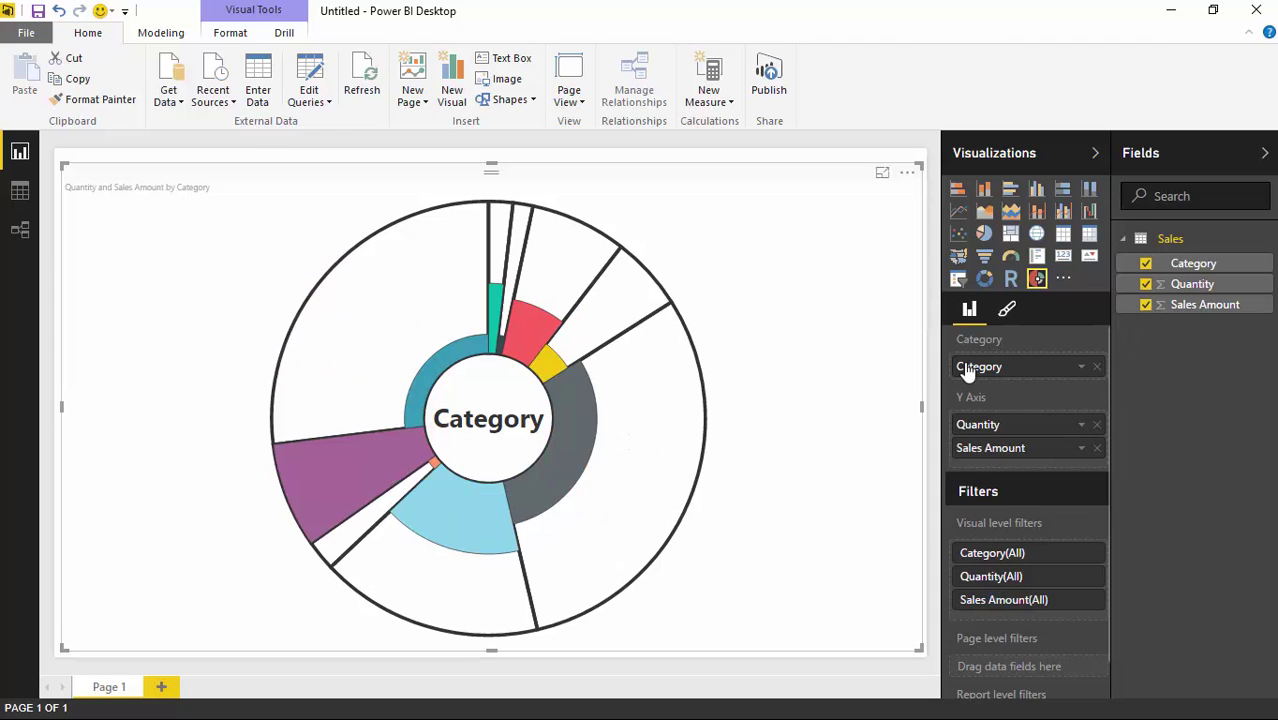
click(1006, 309)
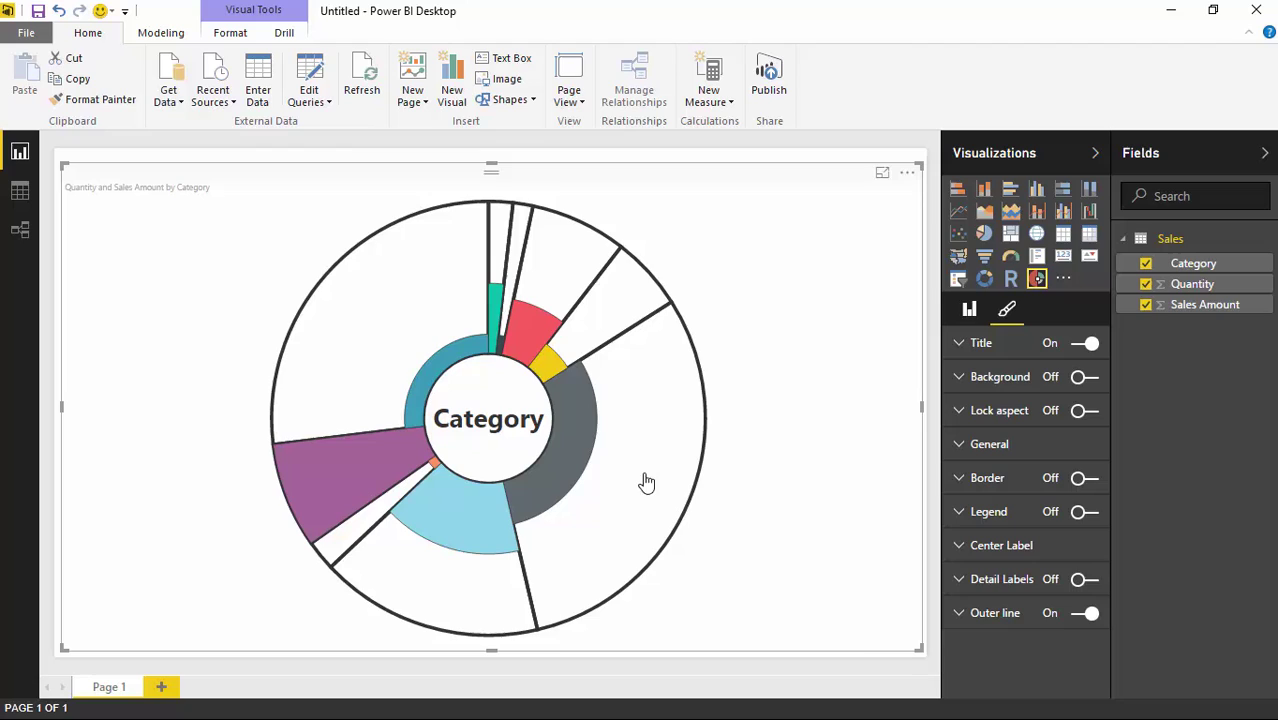
Turn off the outer line and show black detail labels enlarged to 17 pt
click(1085, 615)
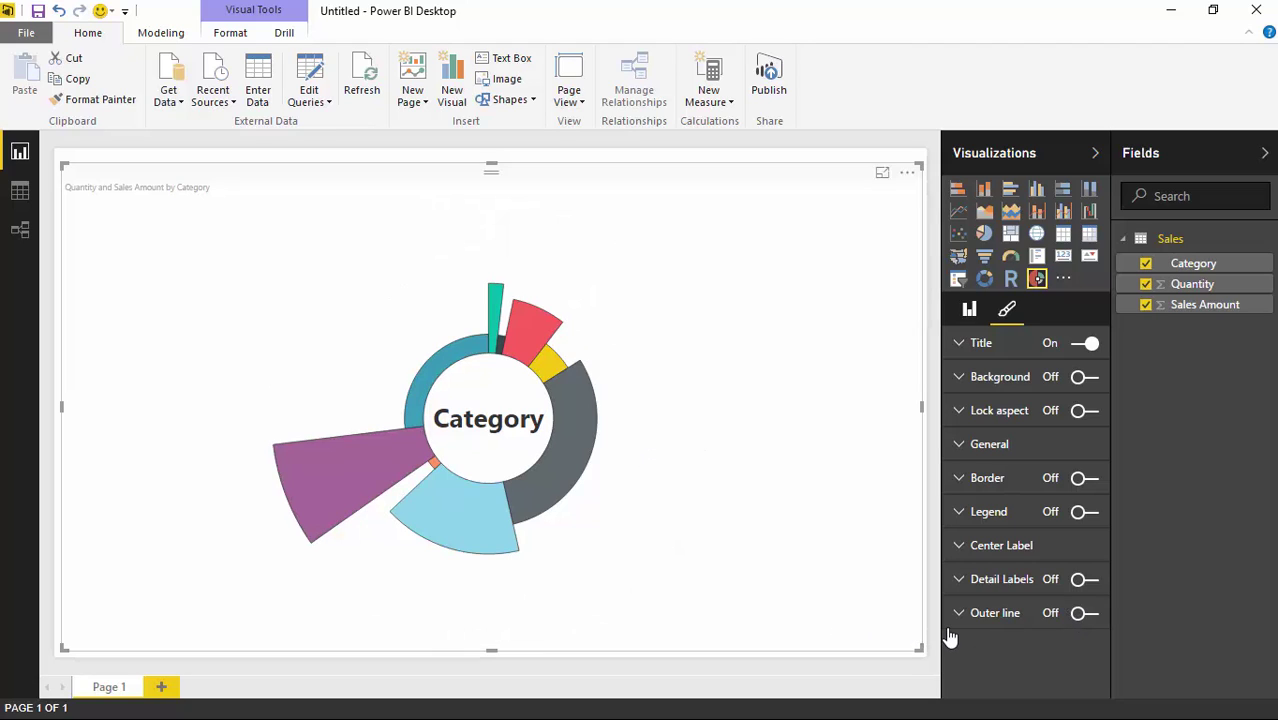
click(1076, 582)
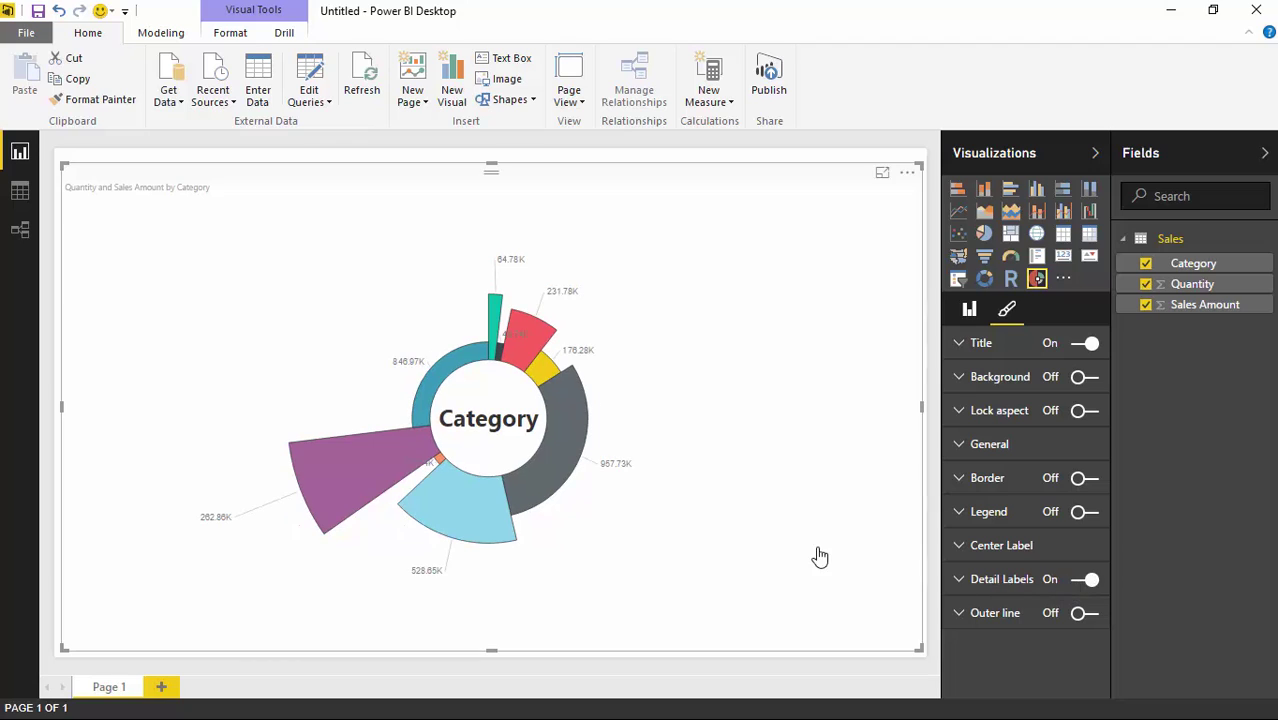
click(960, 582)
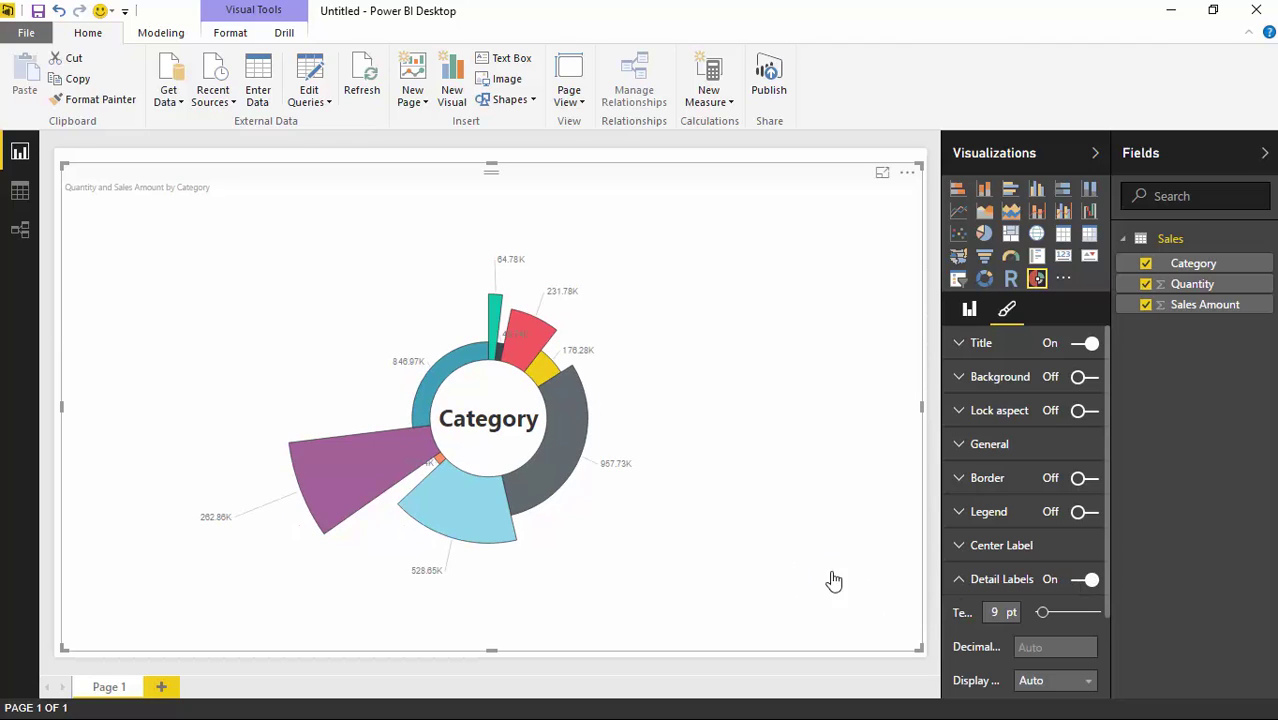
scroll(1100, 600, down, 2)
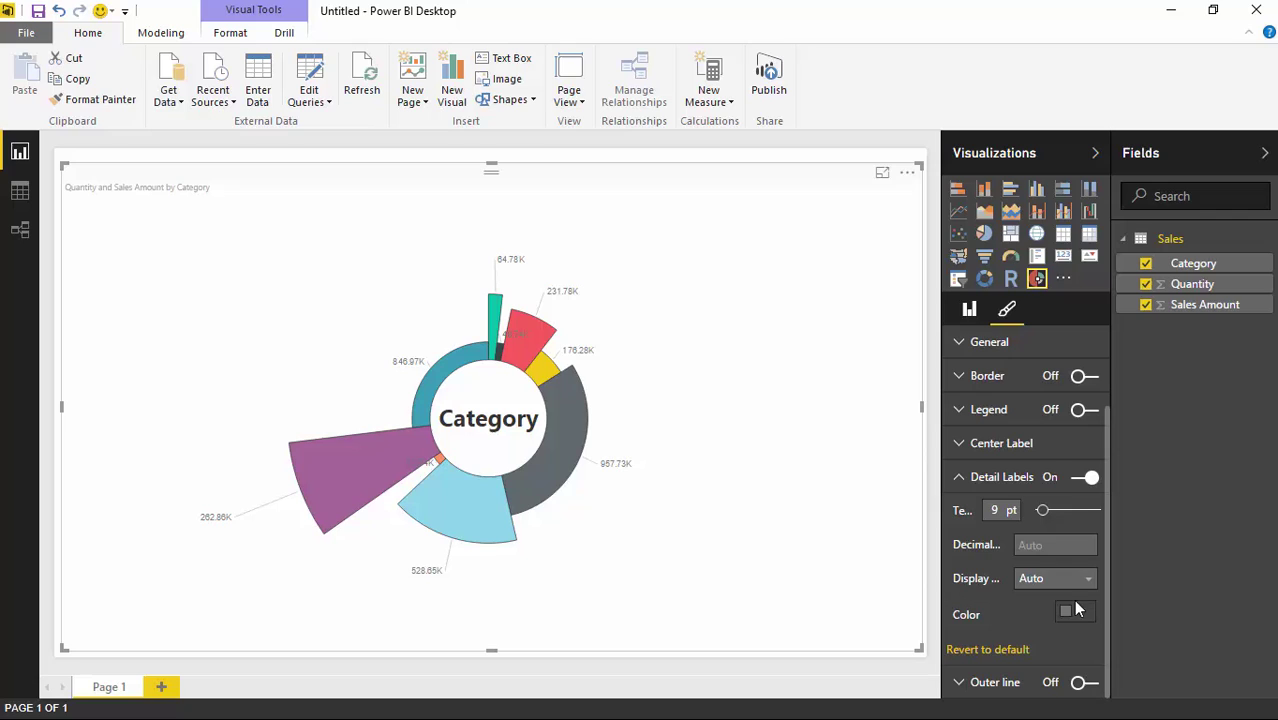
drag(1043, 513, 1058, 511)
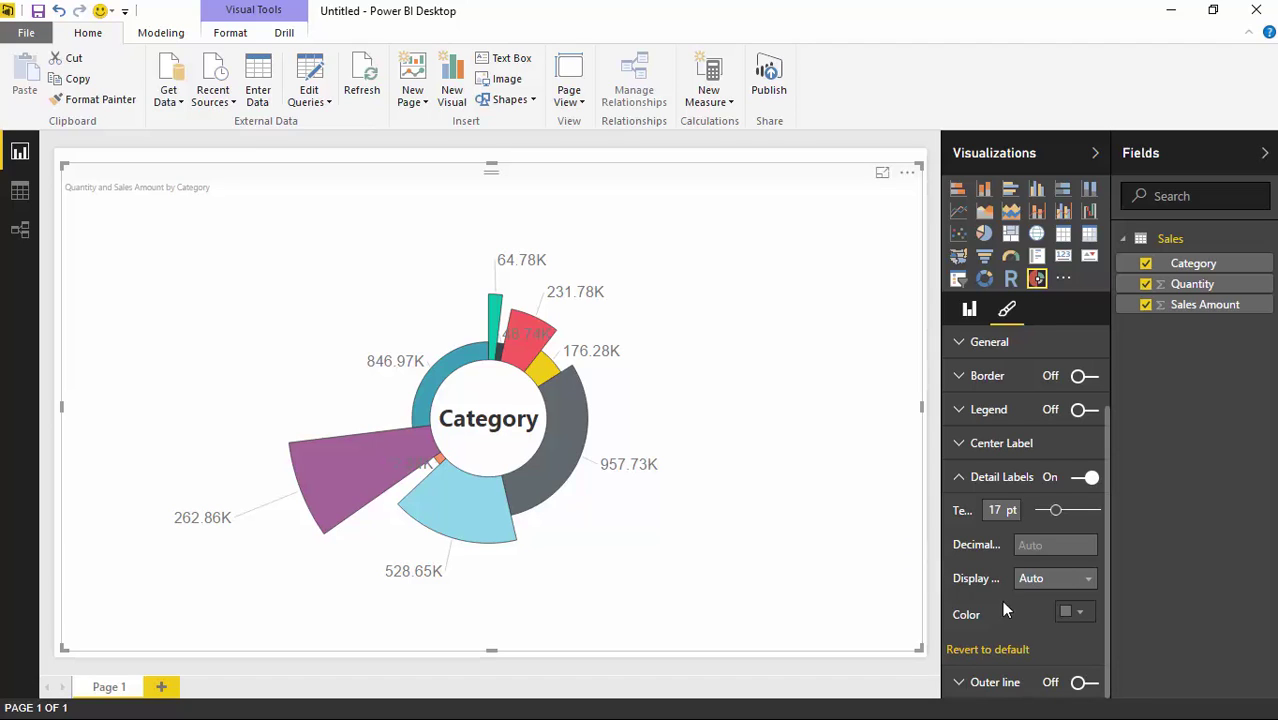
click(1078, 615)
click(959, 518)
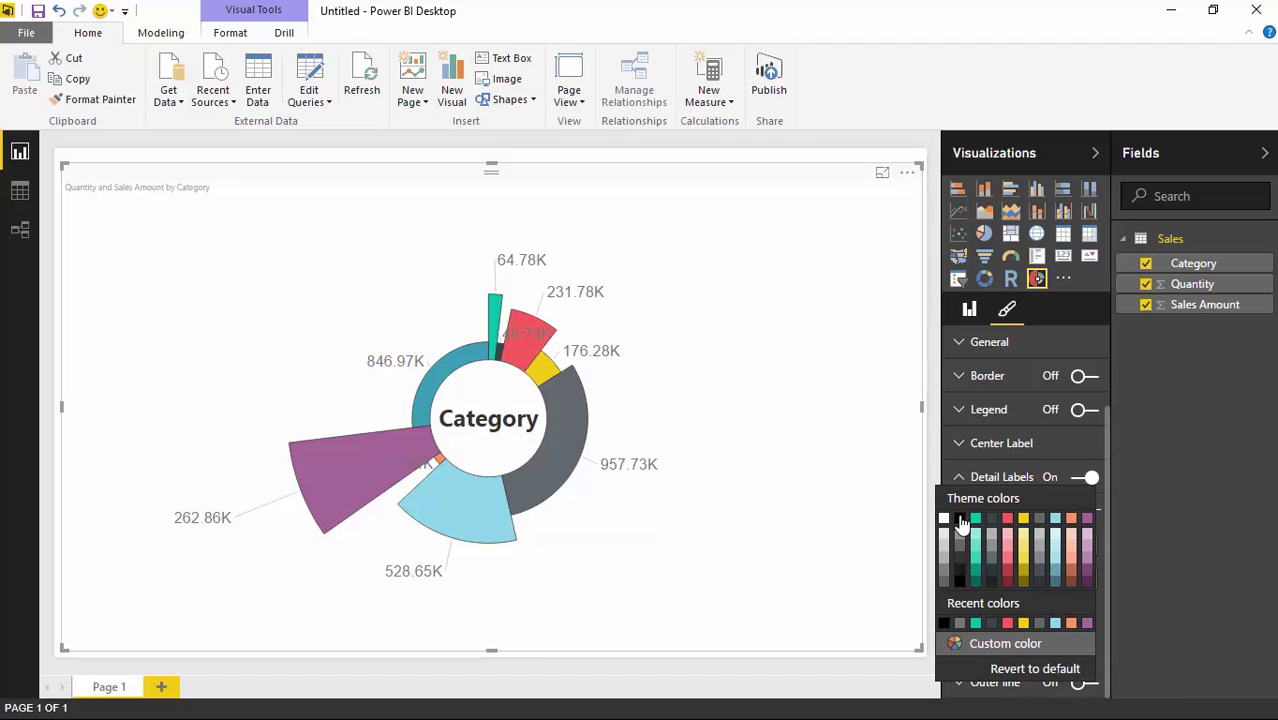
click(1117, 556)
Set the detail labels' display units to None so values like 957730 appear in full
click(1087, 585)
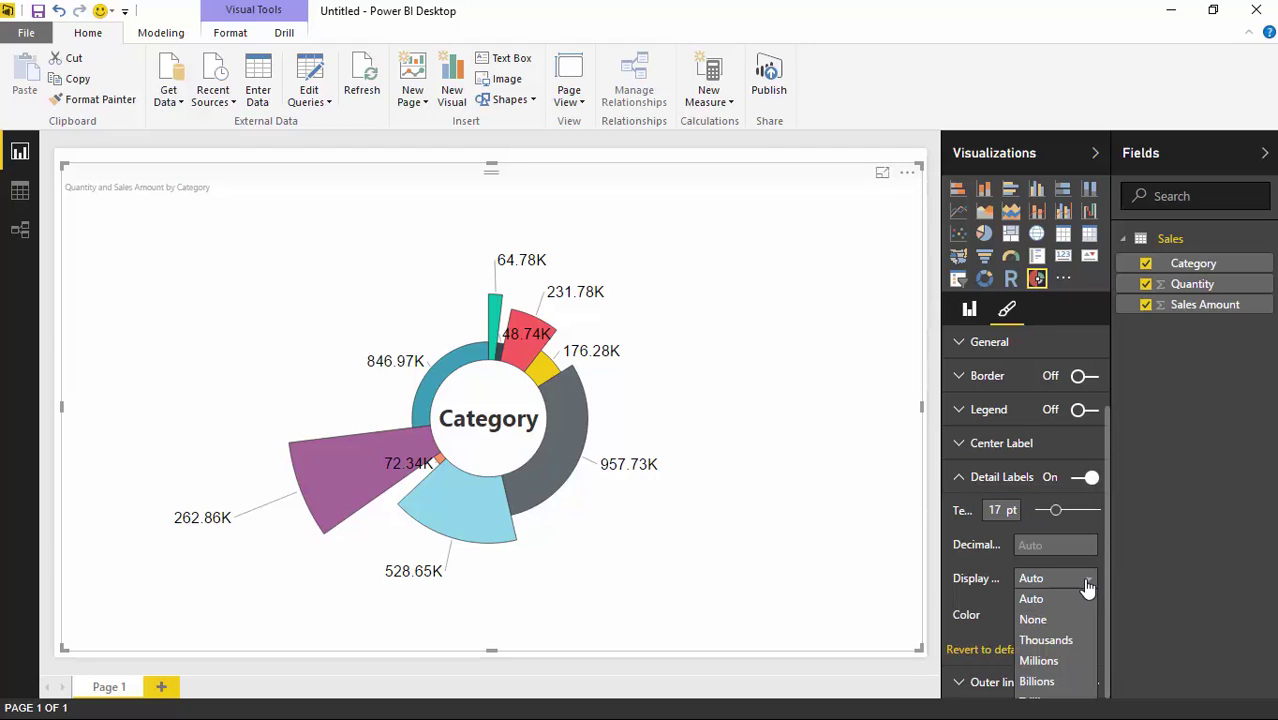
click(1162, 612)
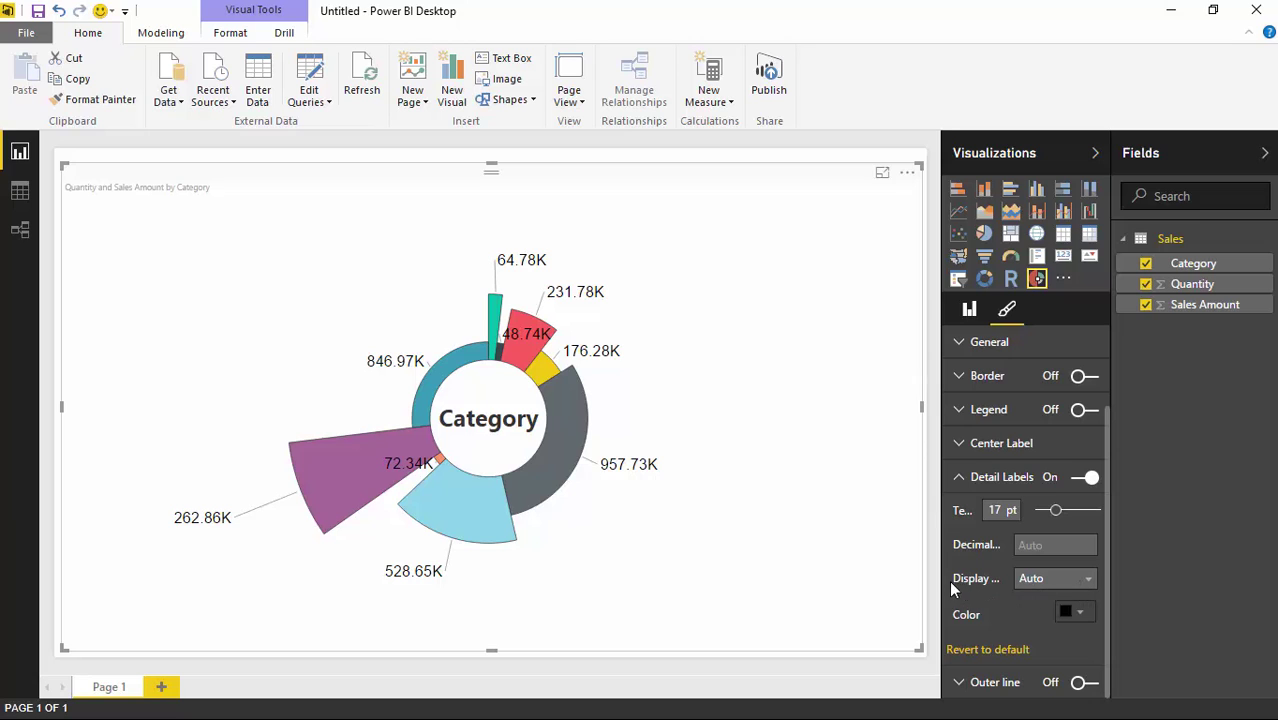
mouse_move(941, 585)
mouse_down()
mouse_move(899, 590)
mouse_move(963, 597)
mouse_up()
click(1086, 579)
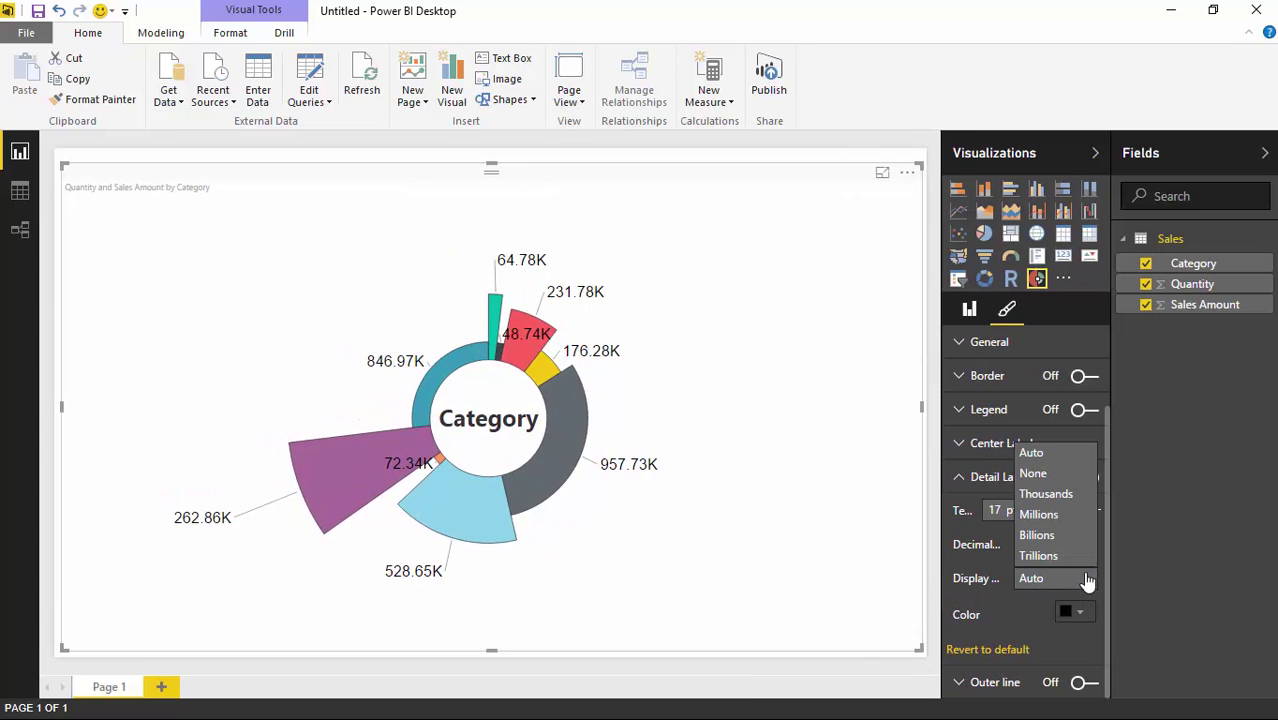
click(1048, 478)
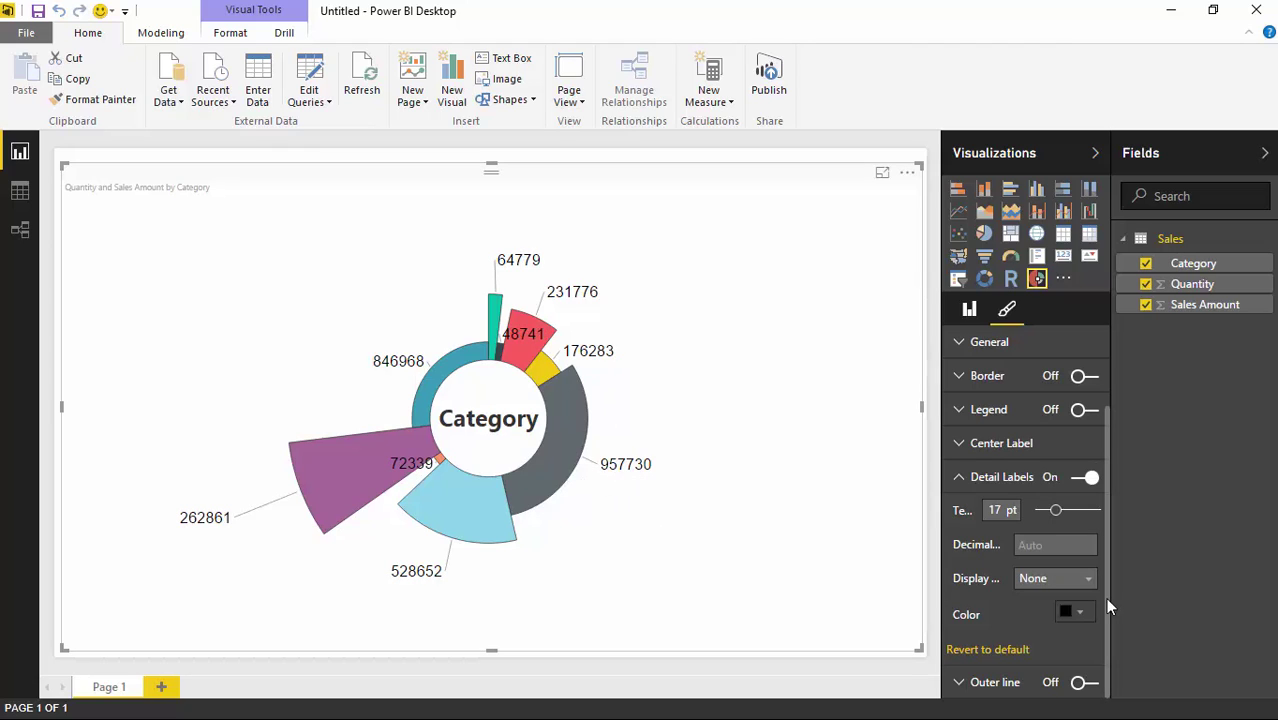
click(959, 484)
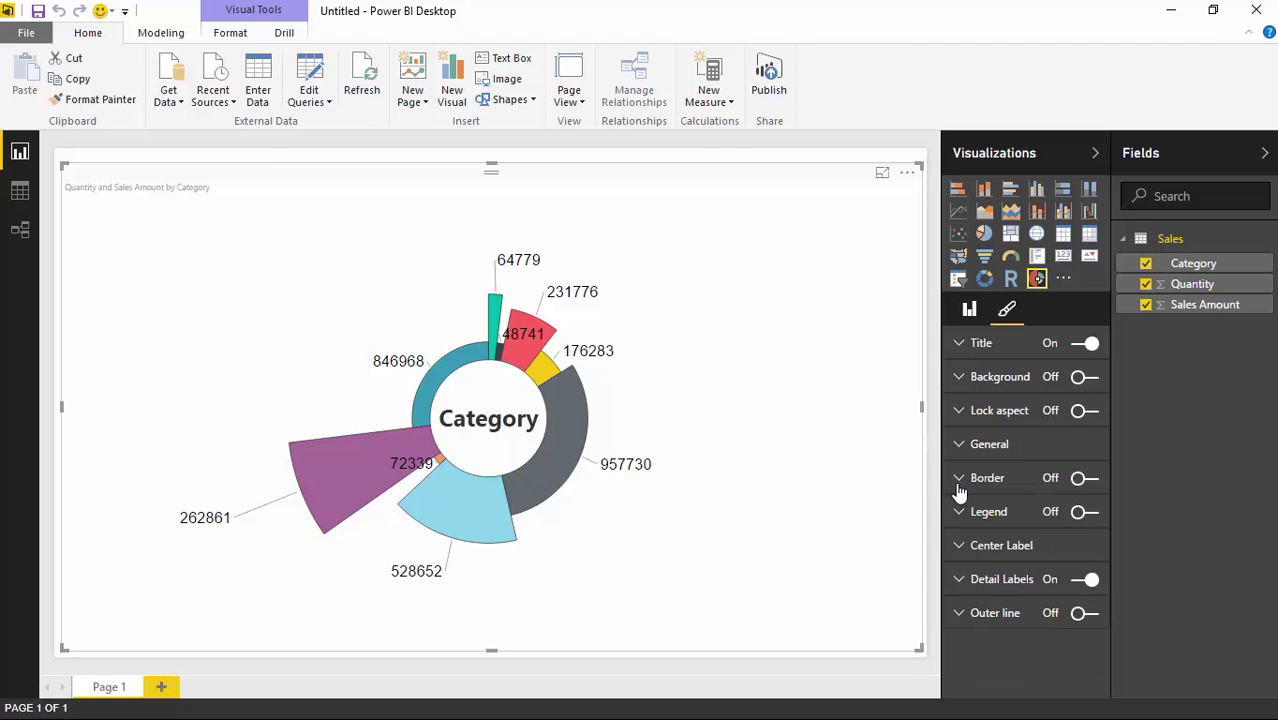
click(962, 550)
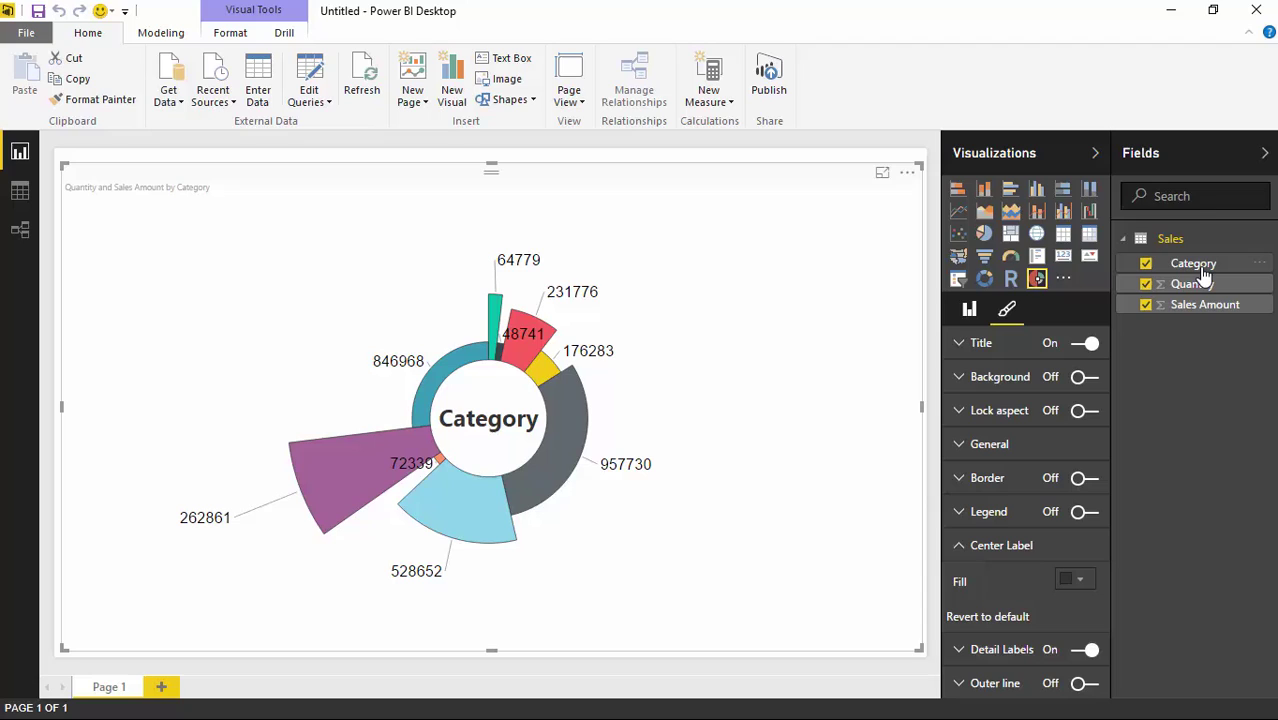
click(1081, 581)
click(977, 450)
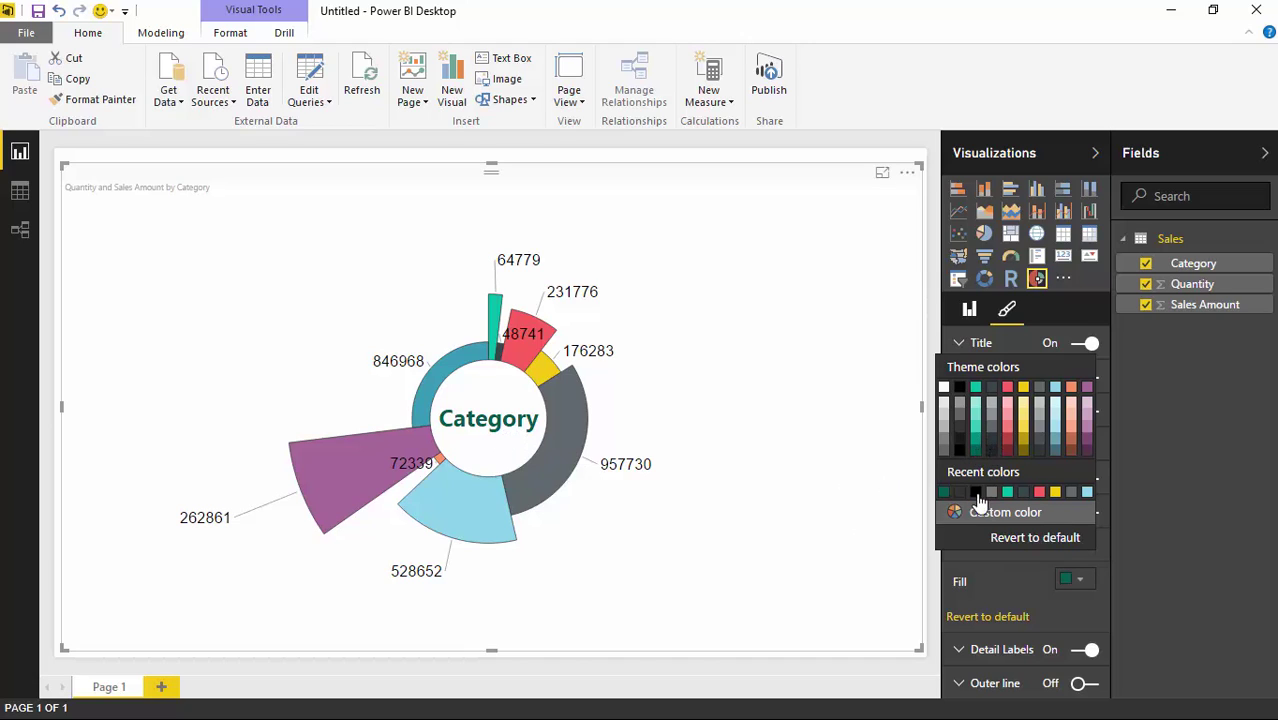
click(962, 413)
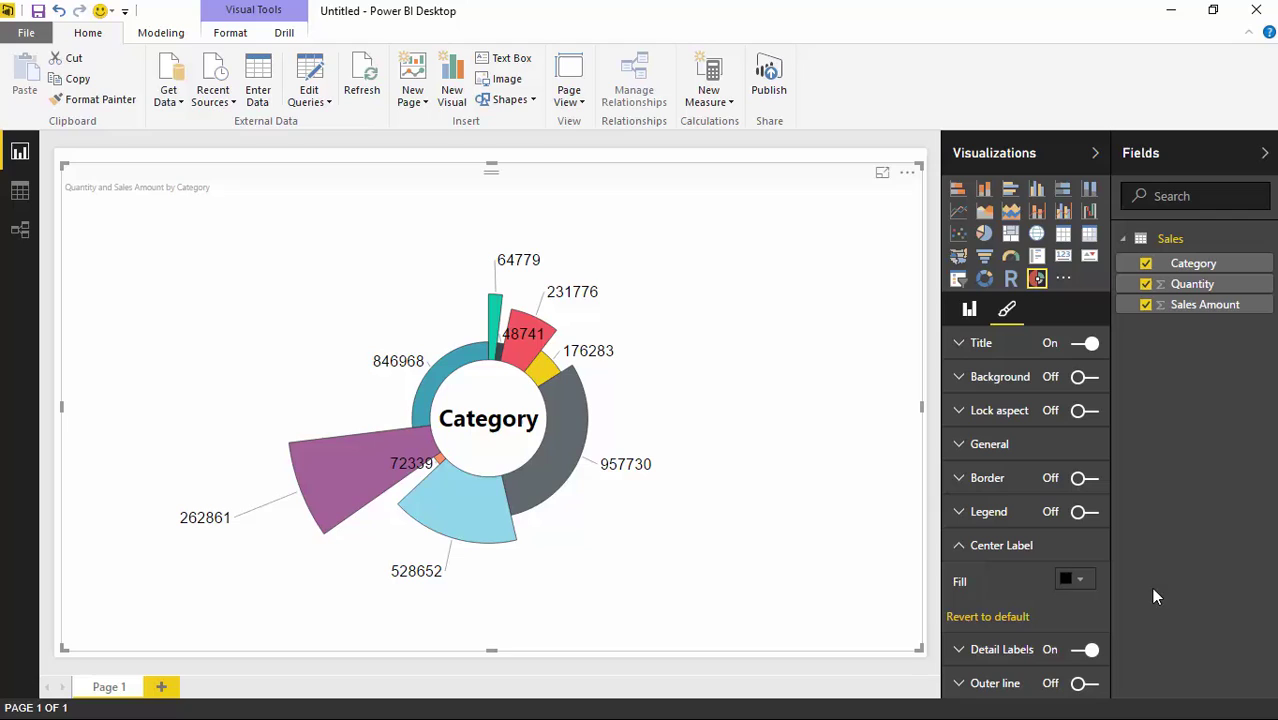
click(958, 548)
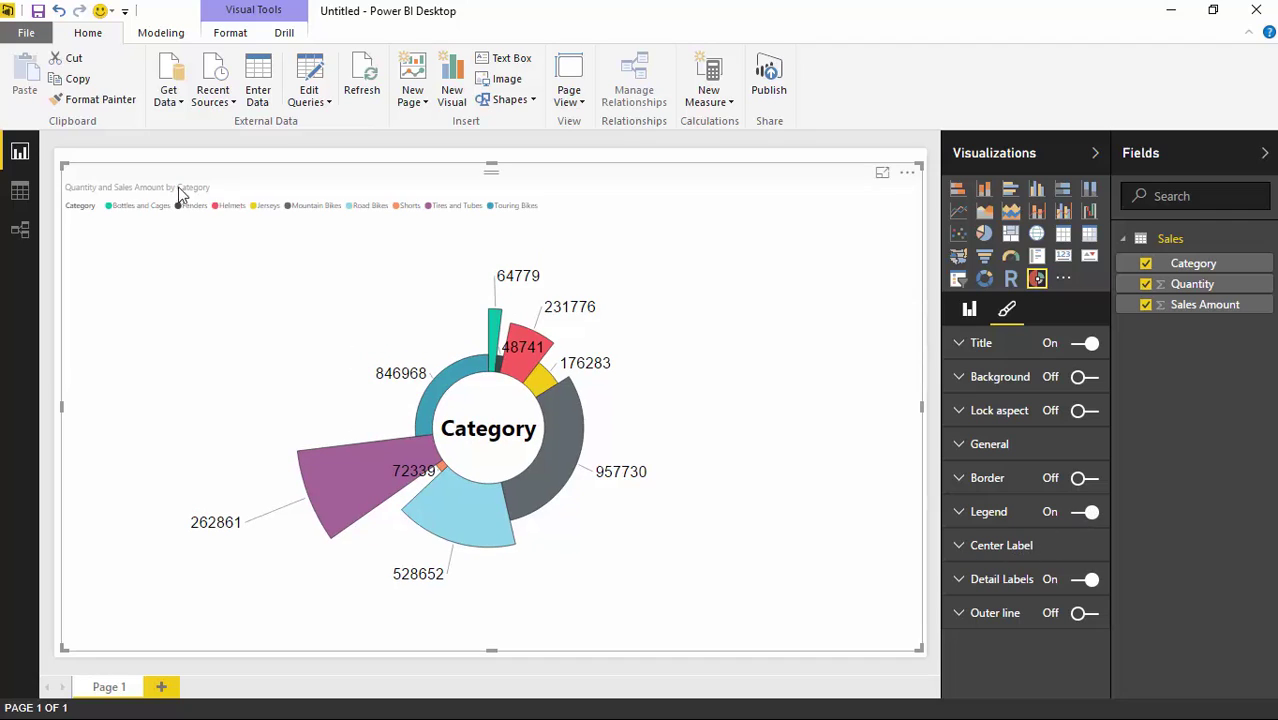
Position the Category legend at Left Center with 25 pt text
click(959, 515)
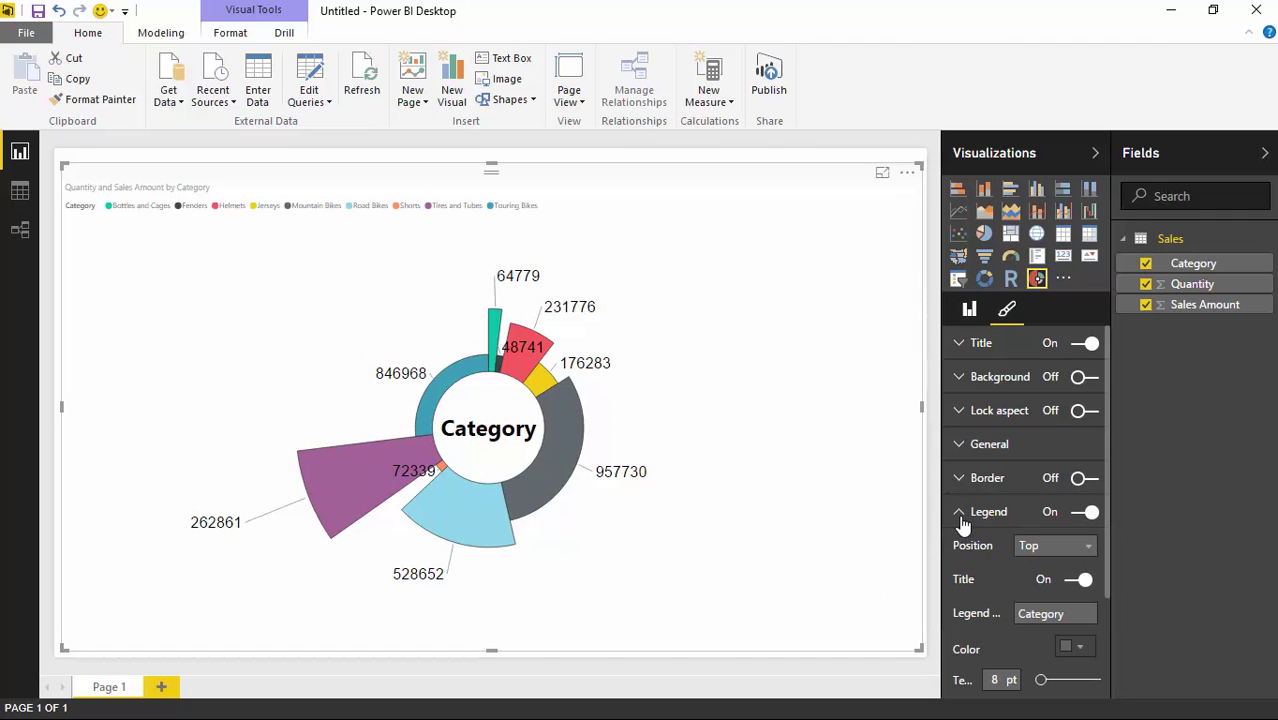
scroll(1103, 606, down, 3)
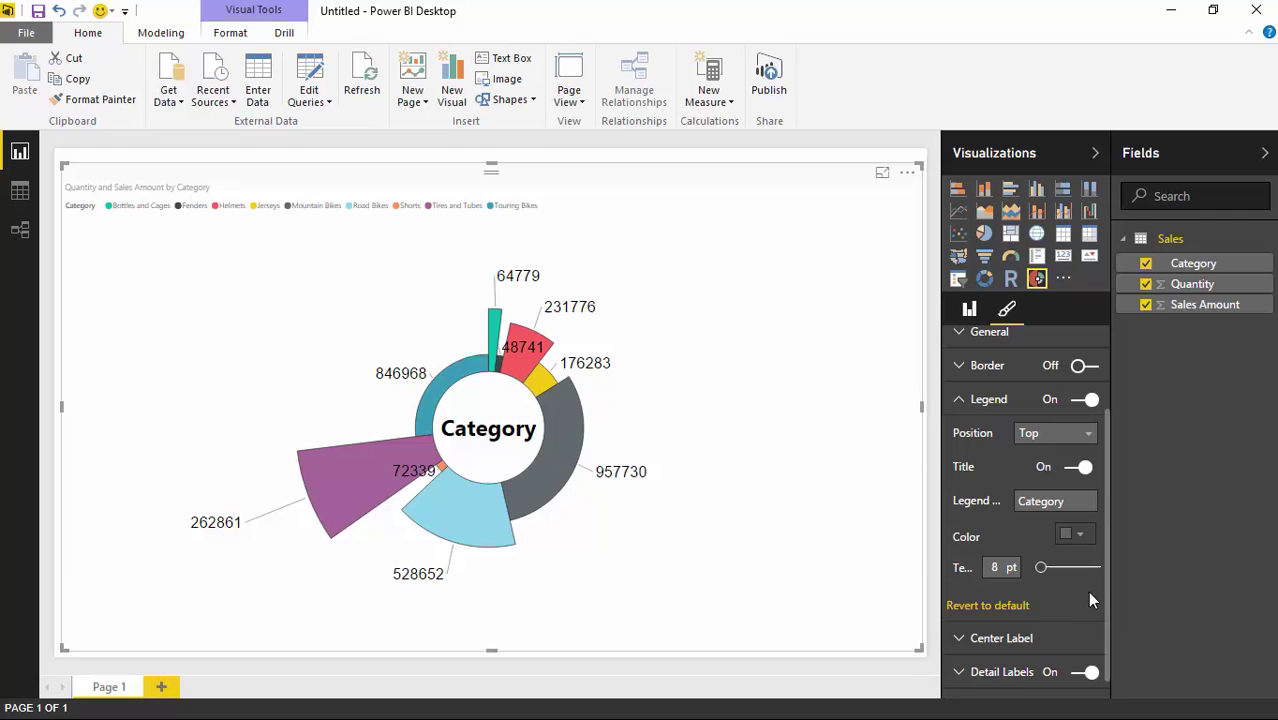
drag(1041, 577, 1049, 577)
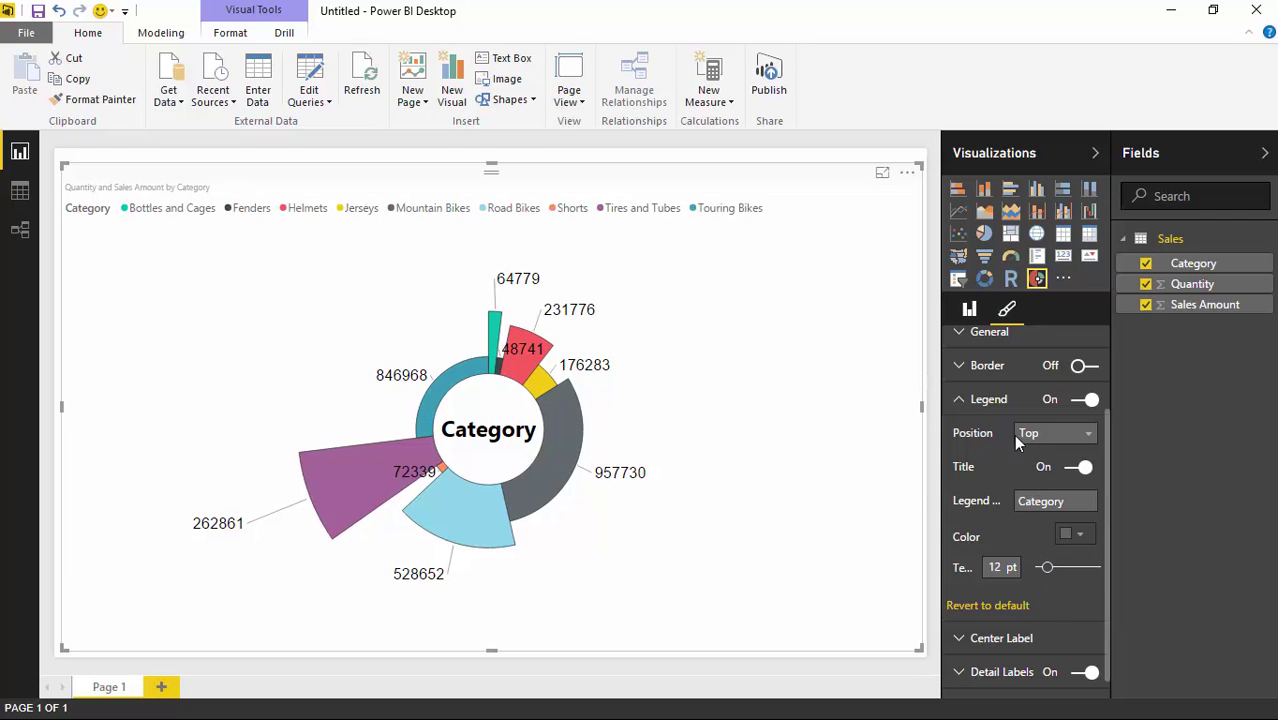
click(1070, 443)
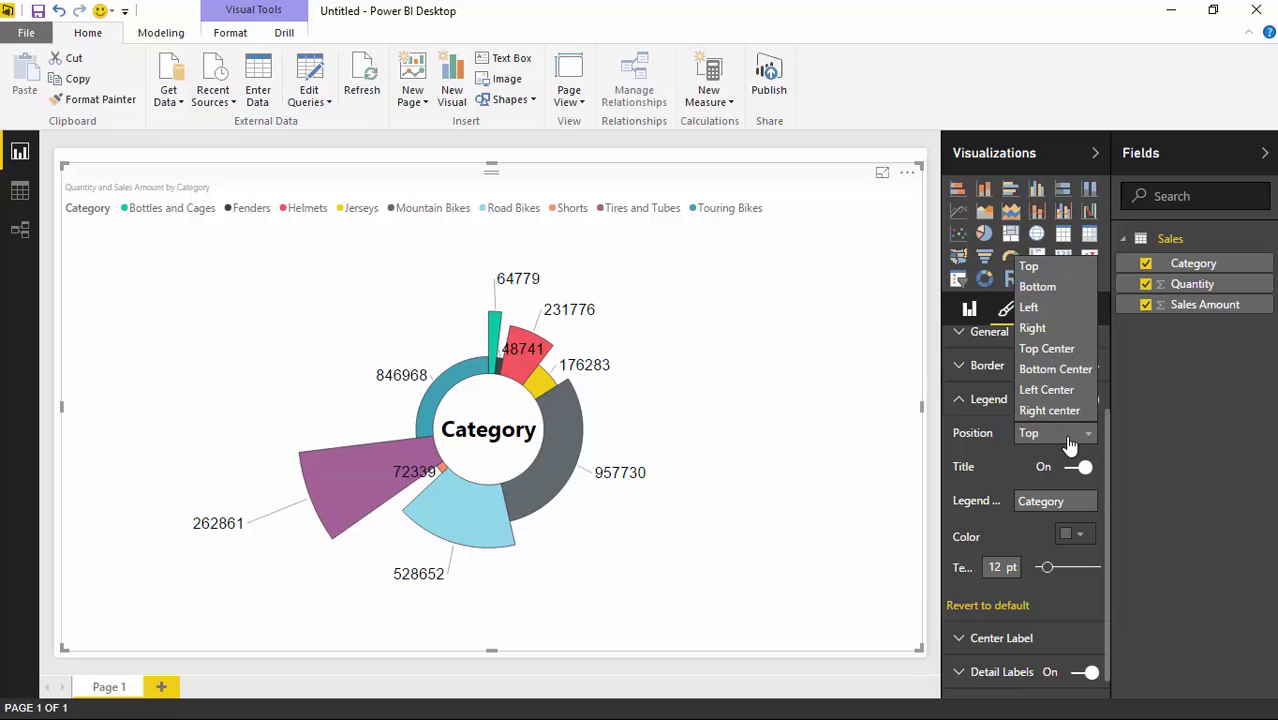
click(1047, 391)
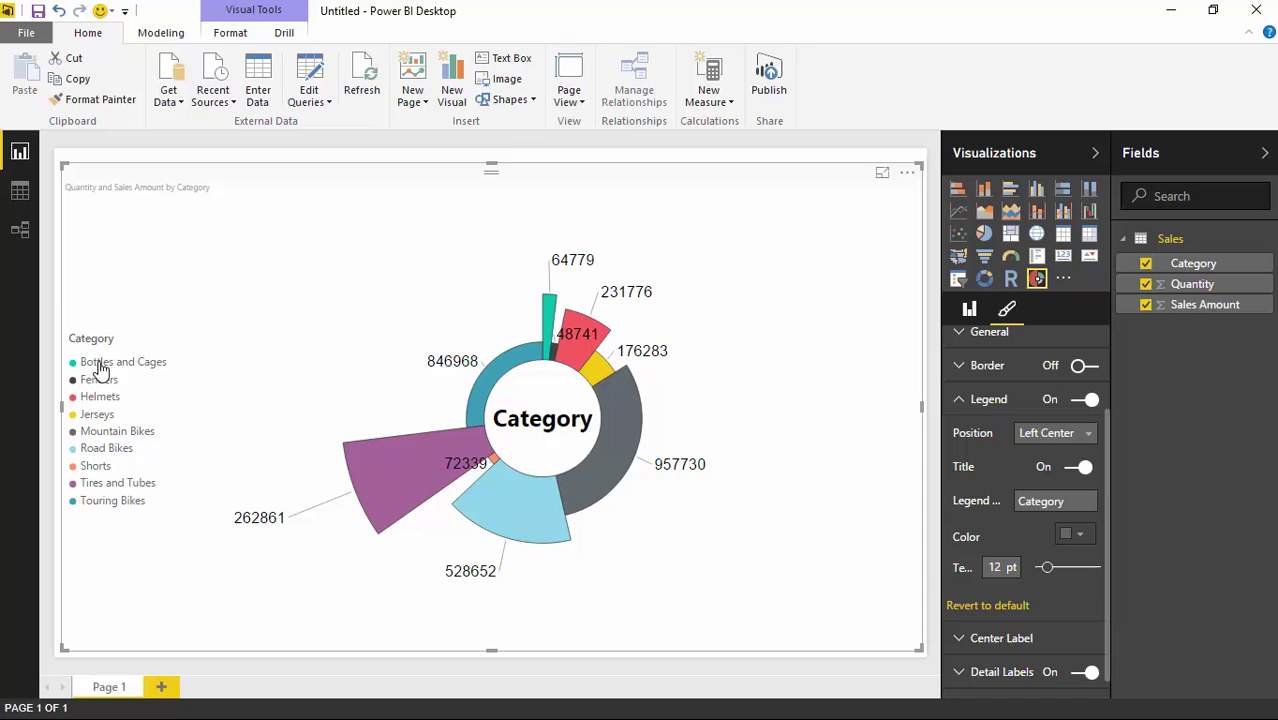
drag(1048, 570, 1069, 569)
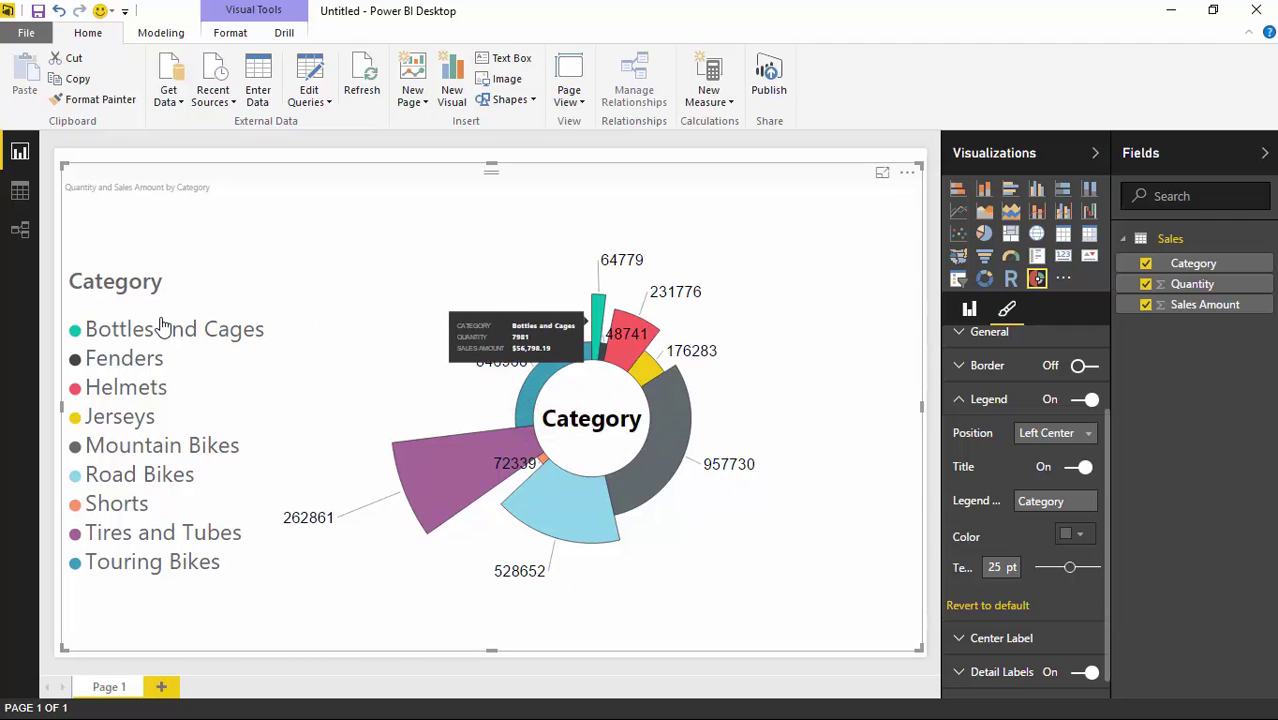
Collapse the legend settings and leave the chart without a border
click(958, 399)
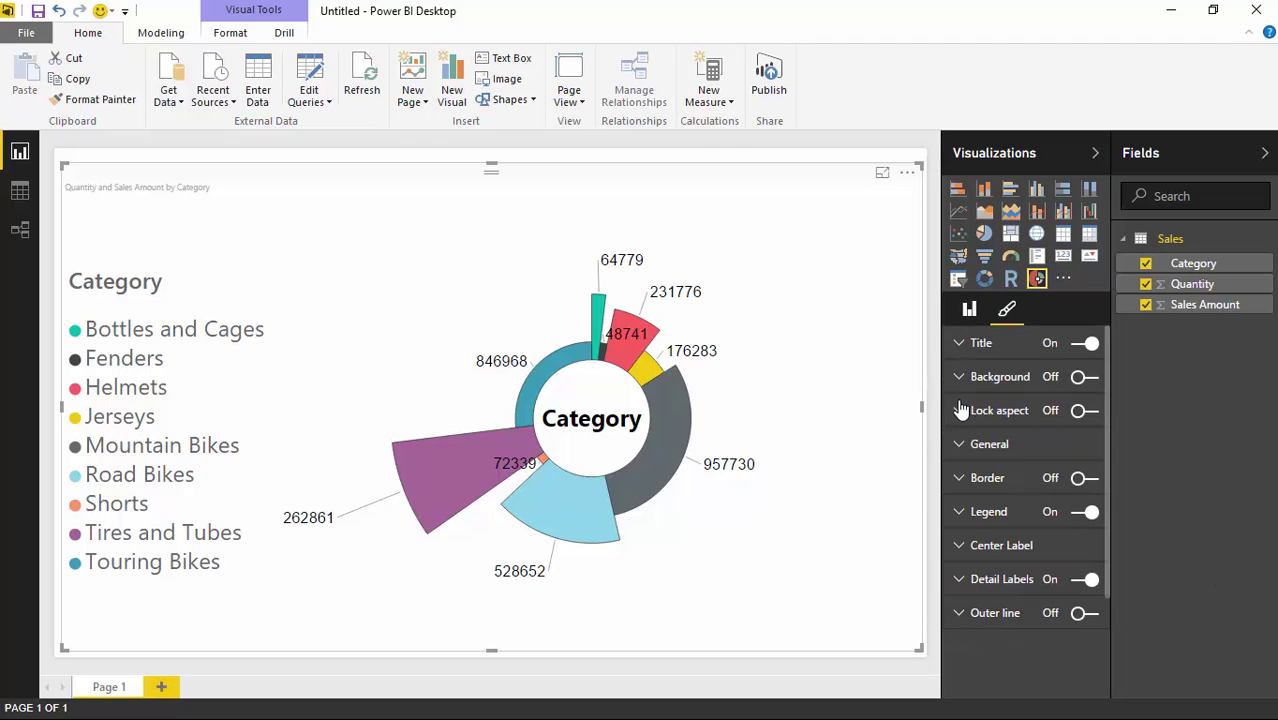
click(1084, 478)
click(1084, 478)
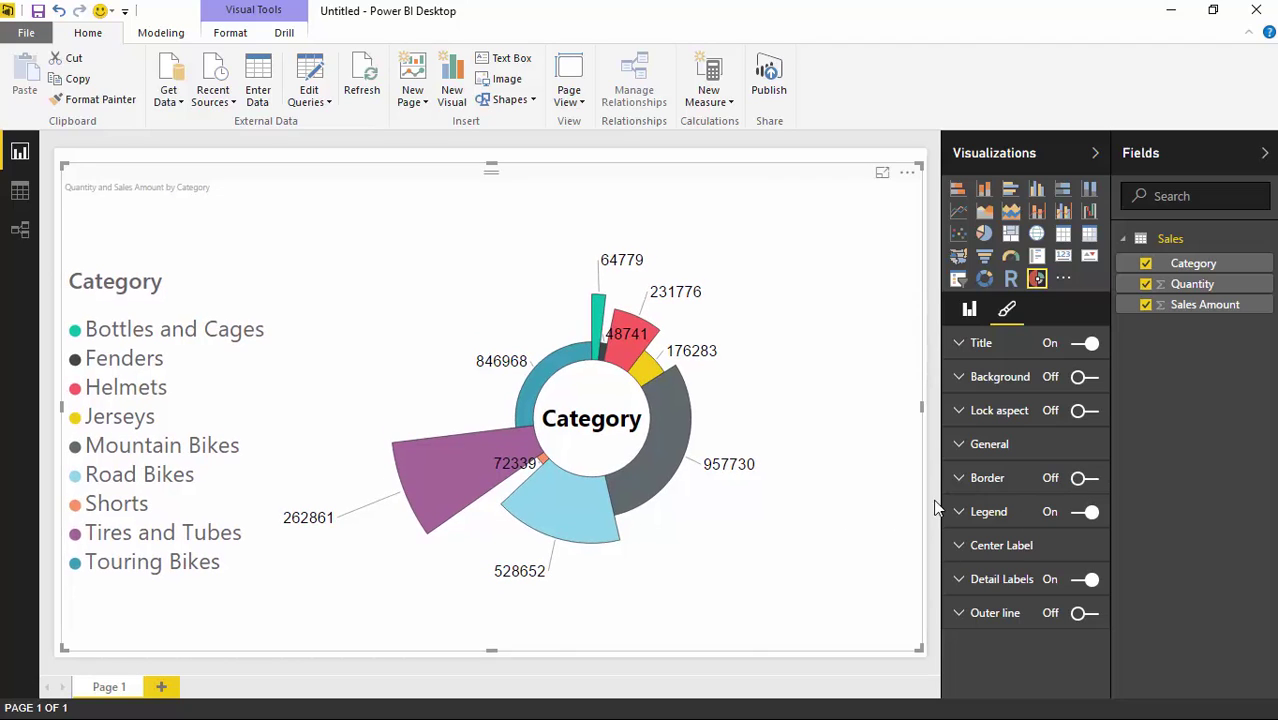
click(982, 446)
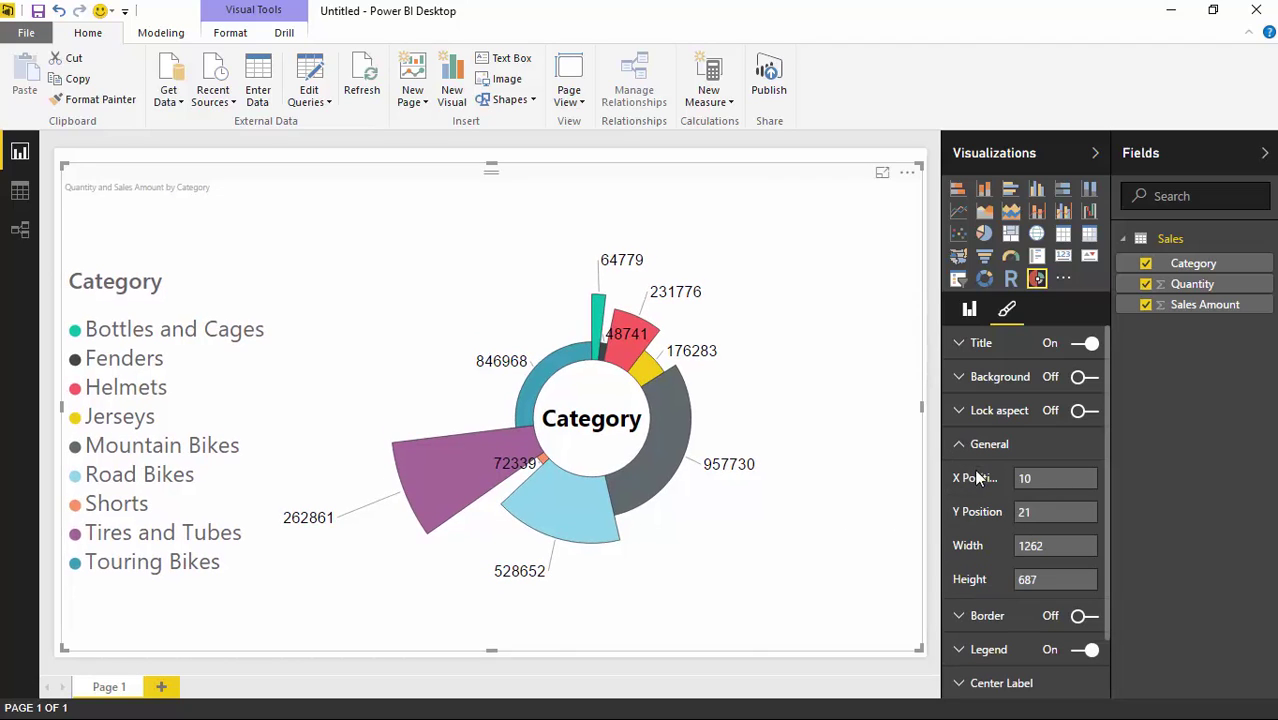
click(976, 446)
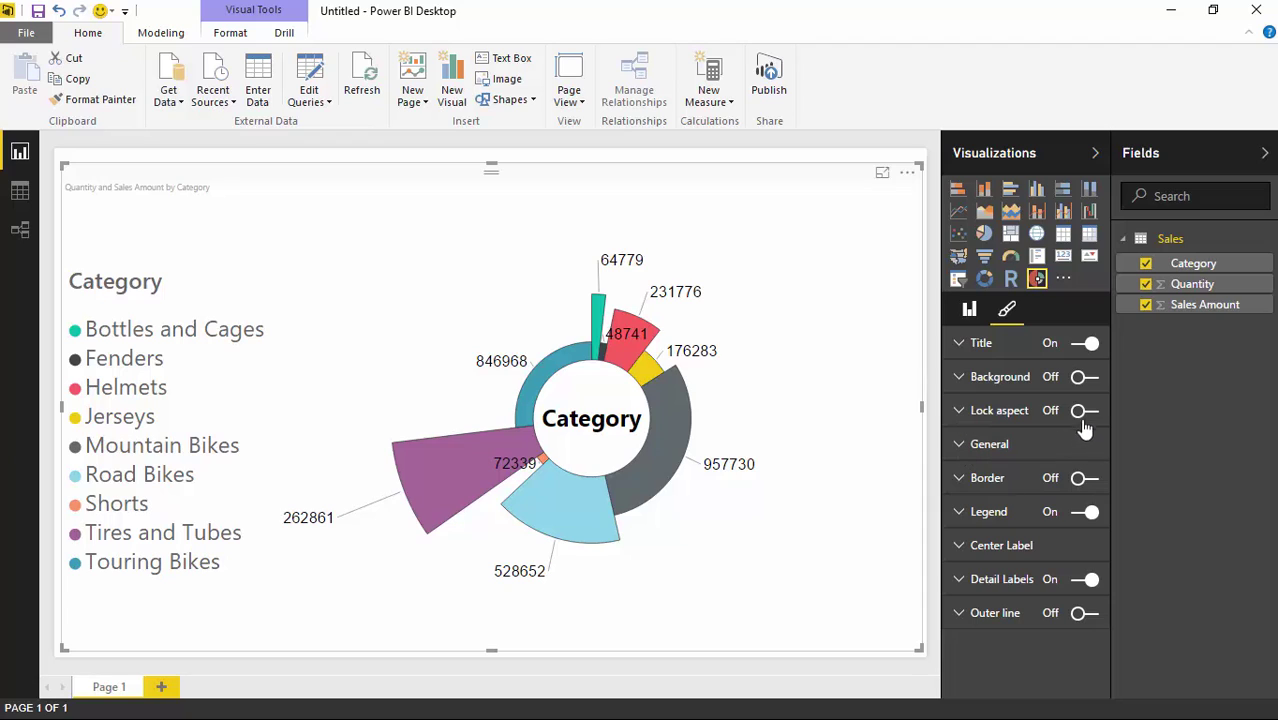
Give the aster plot a light blue background at 71% transparency
click(1084, 377)
click(970, 382)
click(1072, 410)
click(1055, 455)
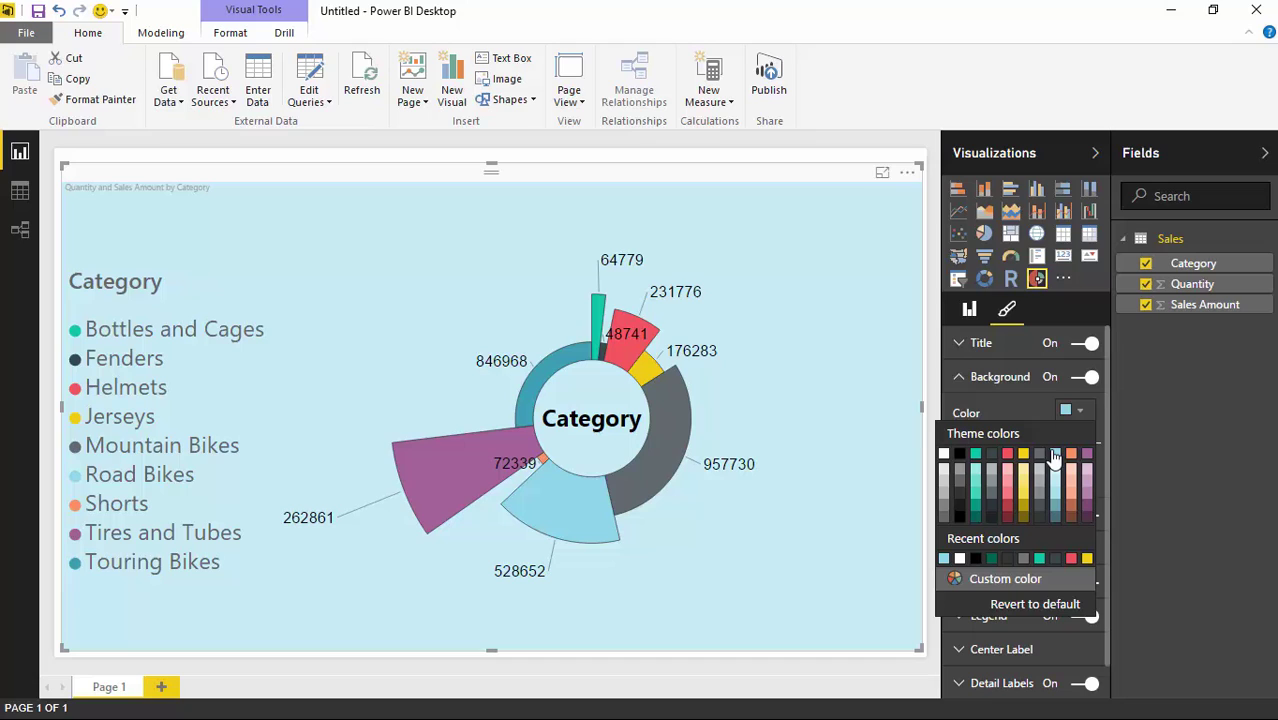
click(1163, 587)
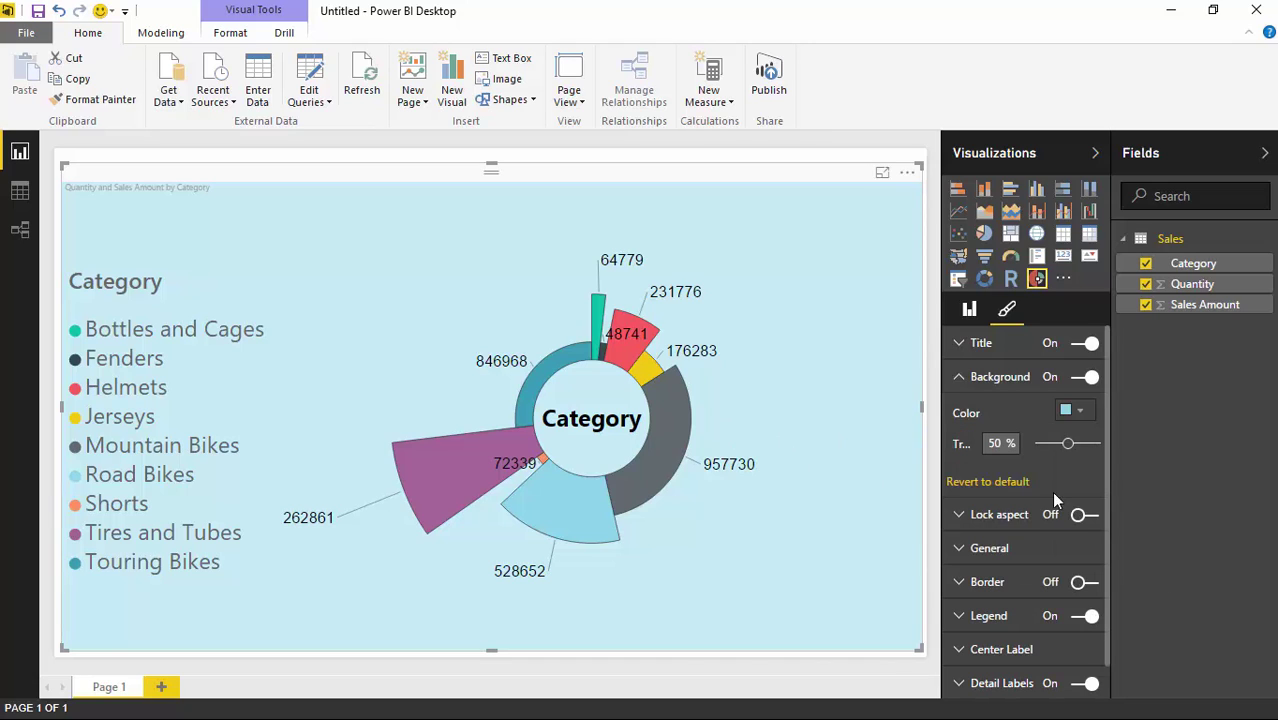
drag(1069, 452, 1081, 453)
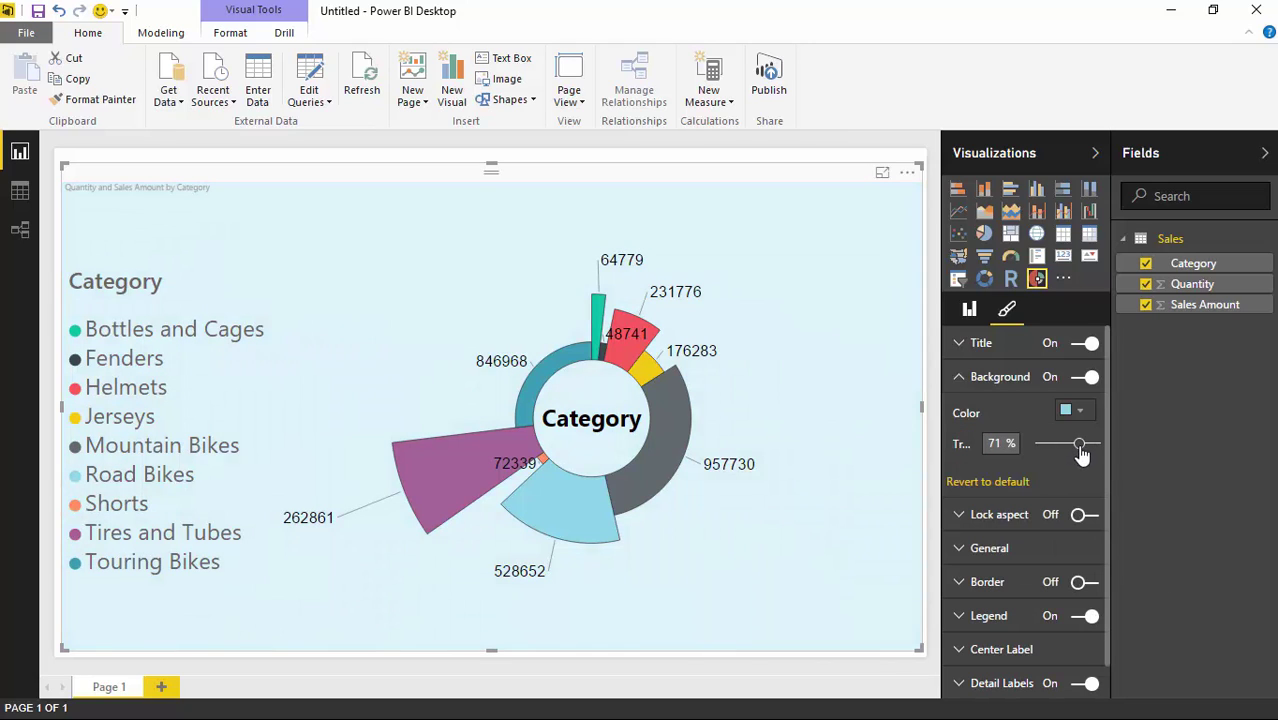
click(963, 380)
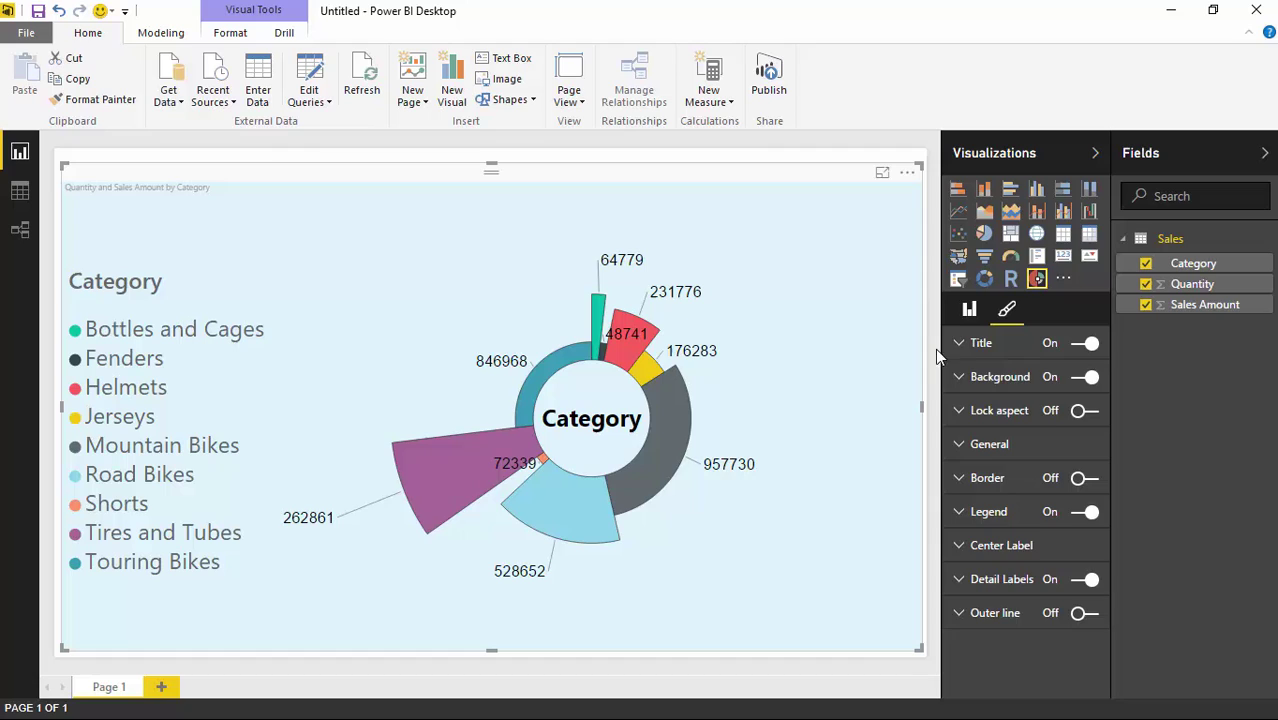
Retitle the aster plot 'Sales by Category' in 27 pt text, centred above the chart
click(965, 343)
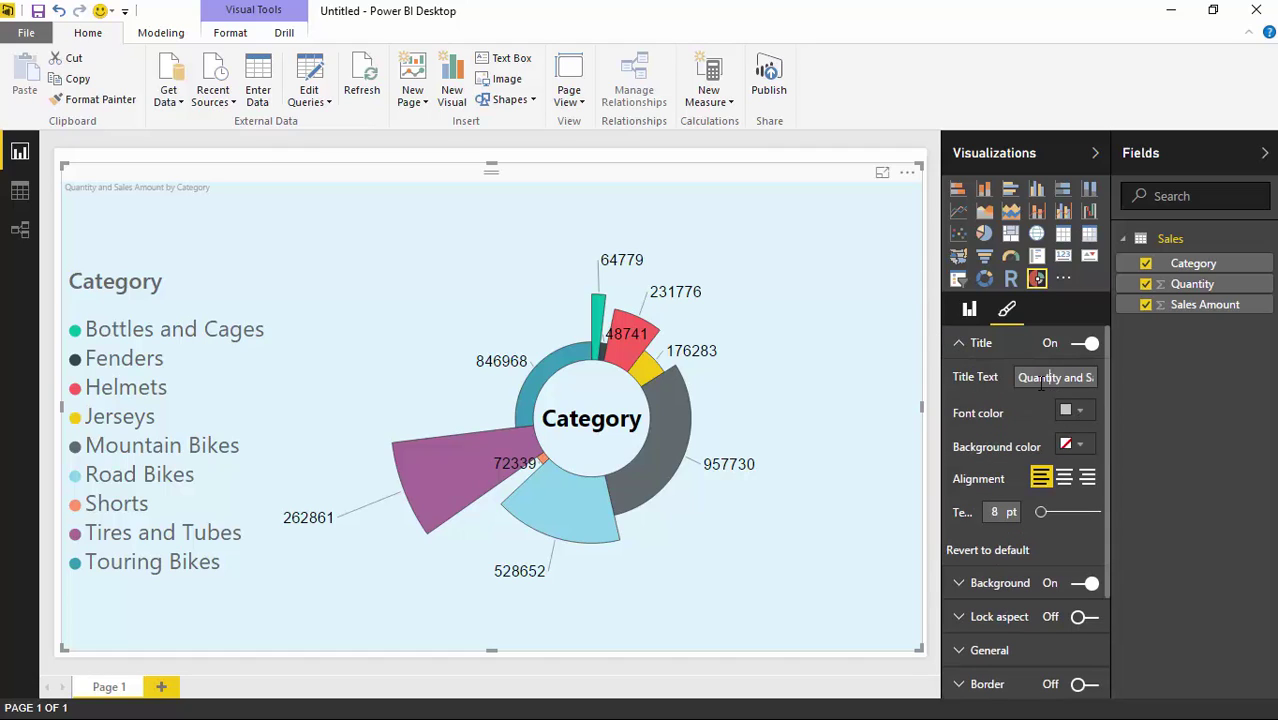
drag(1034, 380, 1104, 389)
text(Sales by)
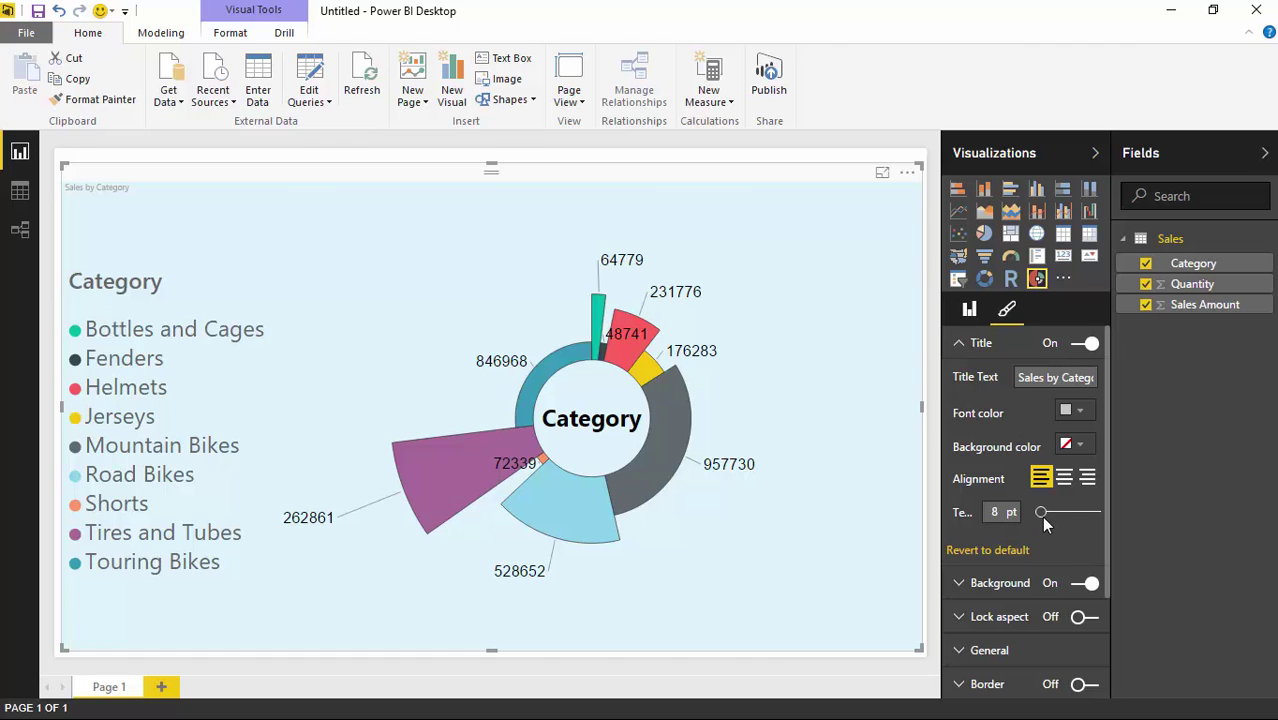
drag(1046, 513, 1073, 523)
click(1064, 478)
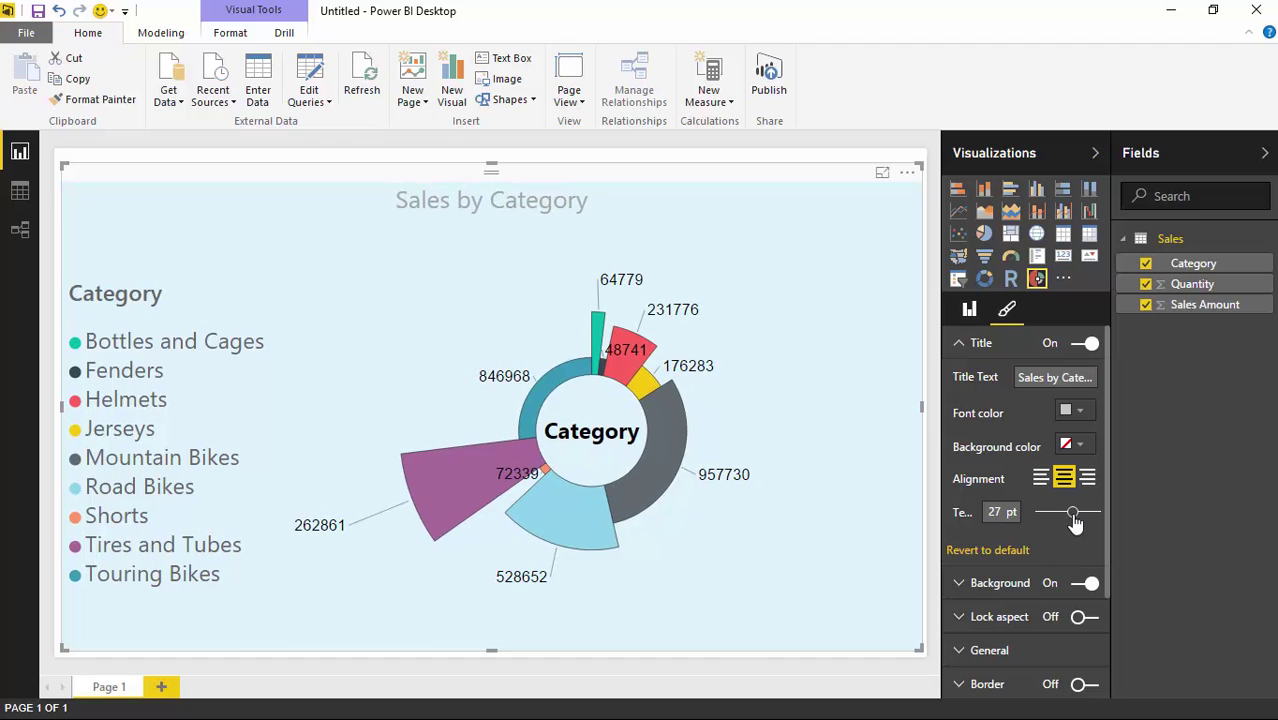
click(799, 158)
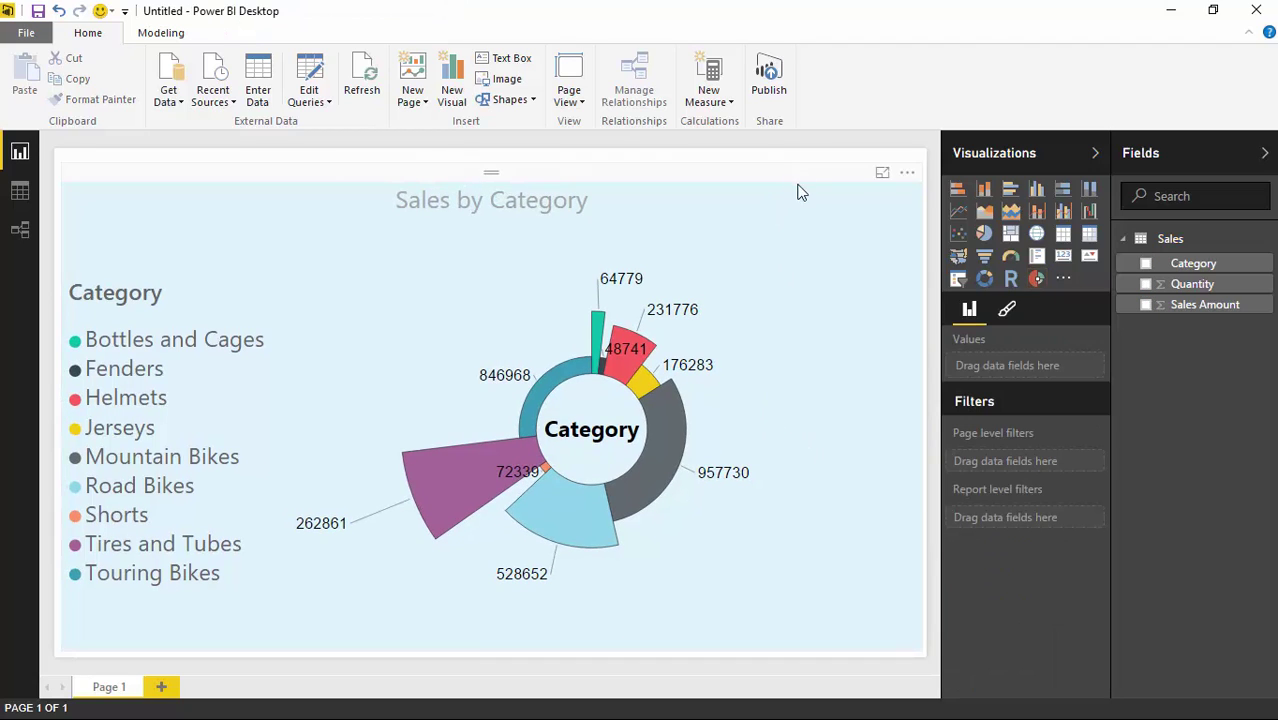